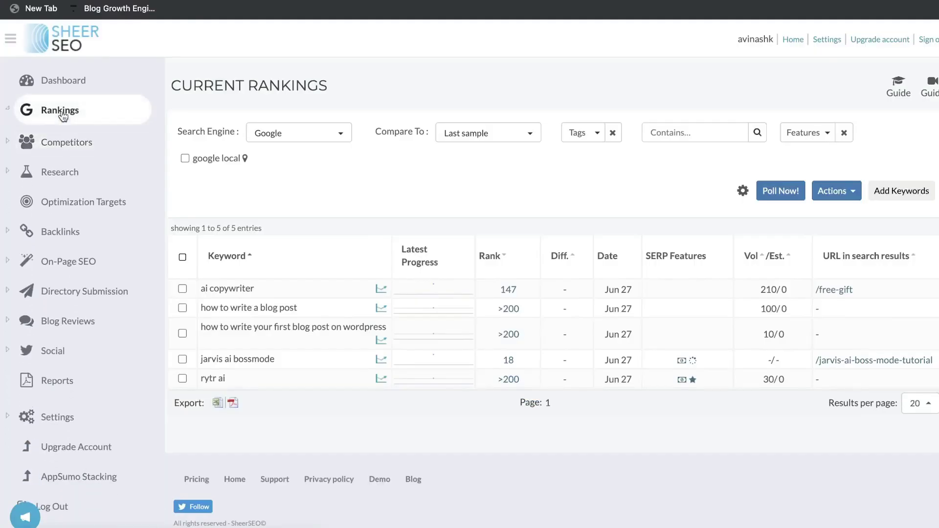
# Open the Competitor's Keywords report and scroll down through its contents.
pyautogui.click(78, 148)
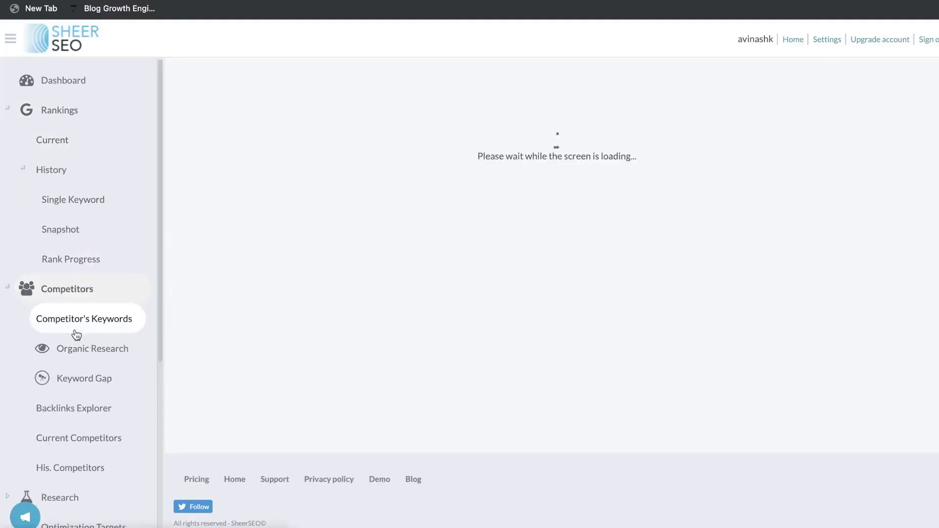
pyautogui.scroll(-3, 35, 308)
pyautogui.scroll(-3, 218, 345)
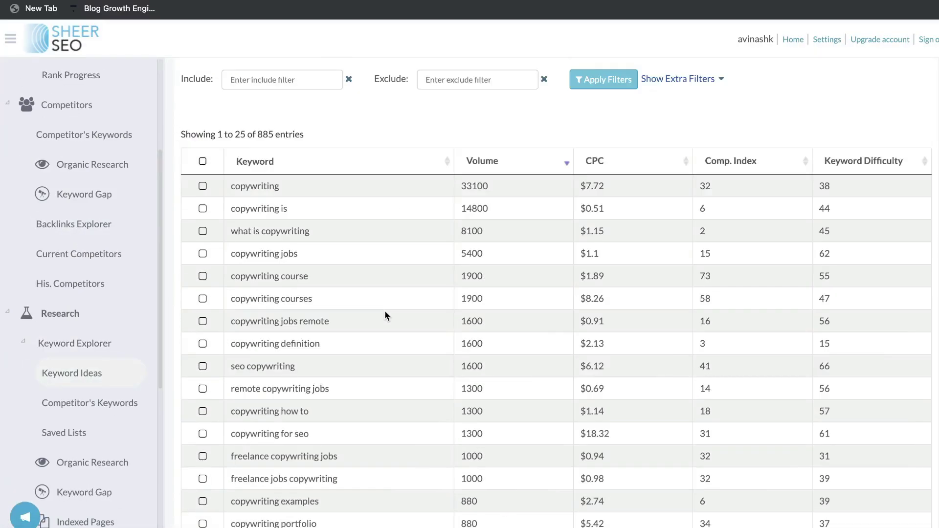
pyautogui.scroll(-4, 384, 311)
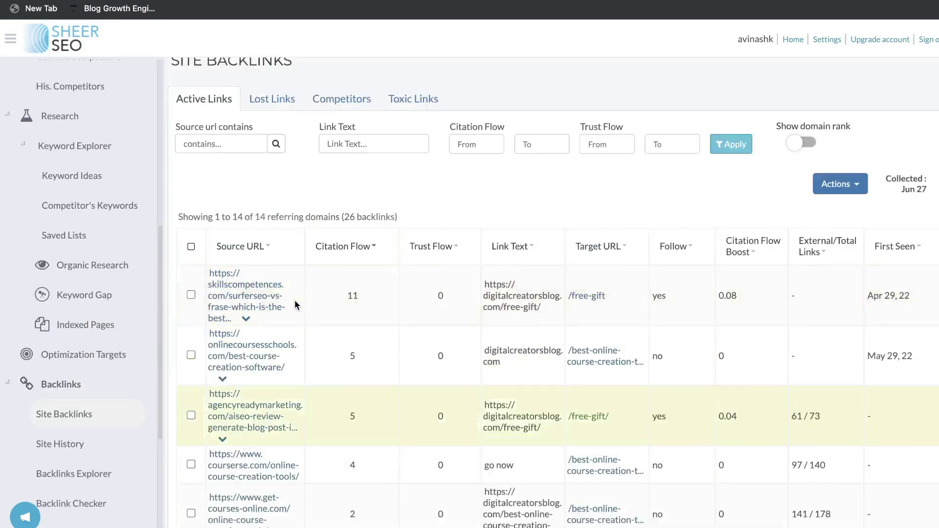
pyautogui.scroll(-2, 294, 301)
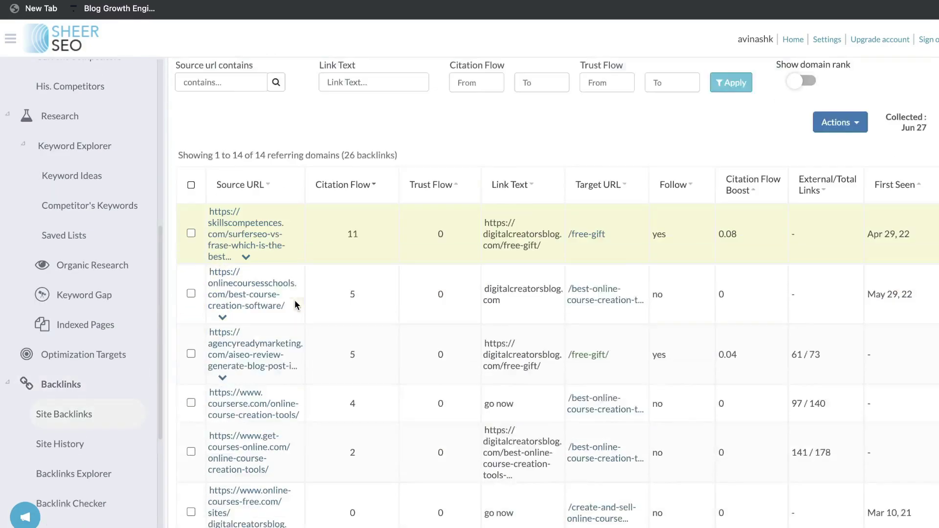
pyautogui.scroll(-7, 295, 300)
pyautogui.scroll(-5, 115, 366)
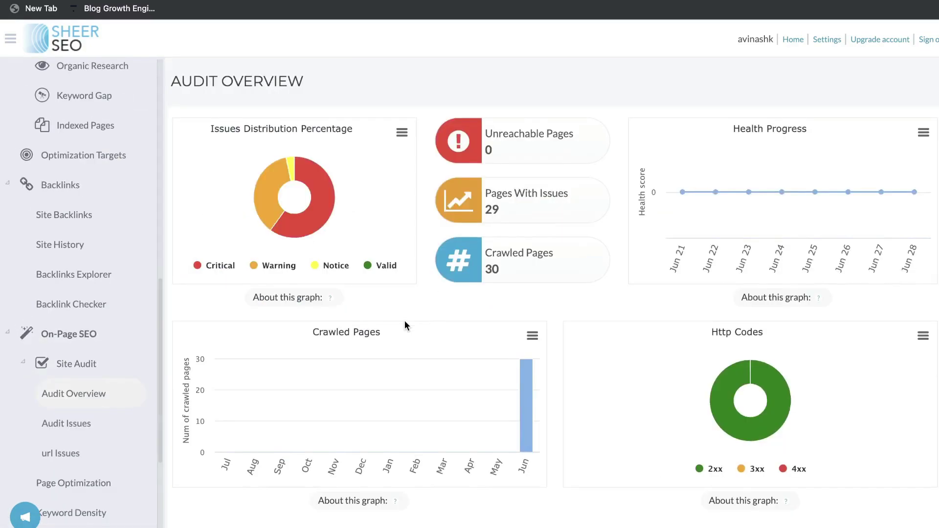
pyautogui.scroll(-3, 404, 321)
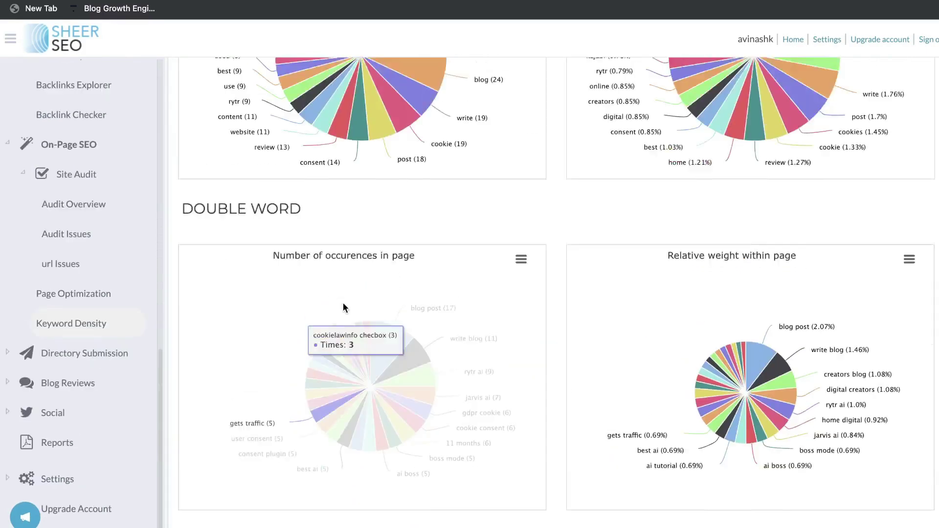
pyautogui.scroll(6, 345, 304)
pyautogui.scroll(-4, 348, 308)
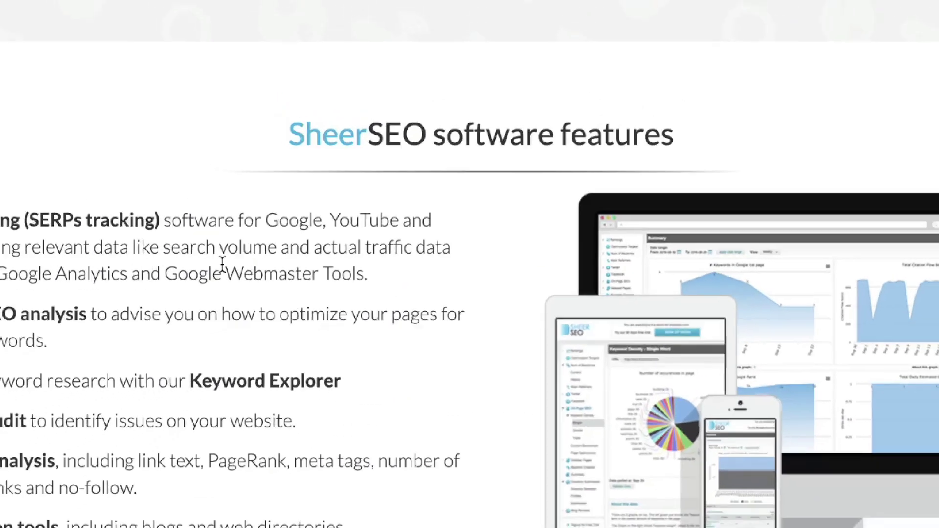
# Highlight each feature line: rank tracking, On-Page SEO, Keyword Explorer, Site Audit, backlinks, link creation, backlink guarding.
pyautogui.tripleClick(206, 250)
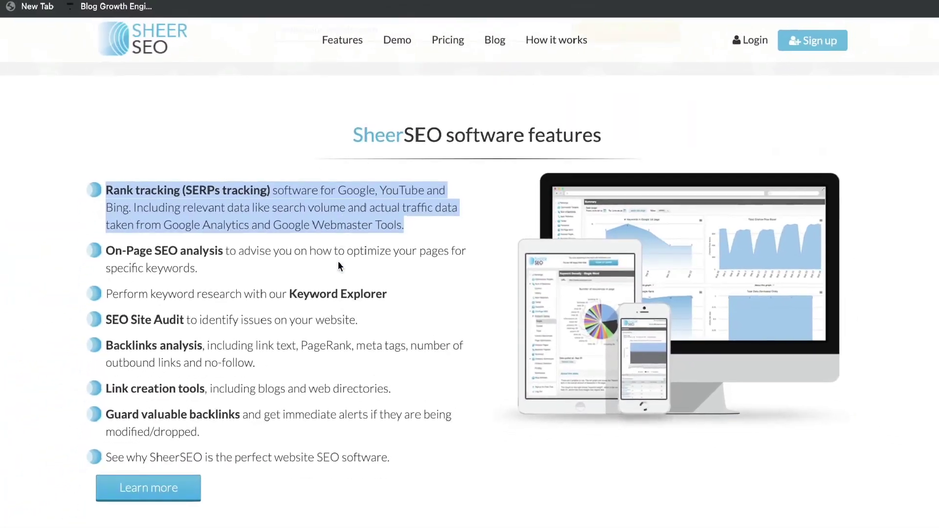
pyautogui.tripleClick(231, 300)
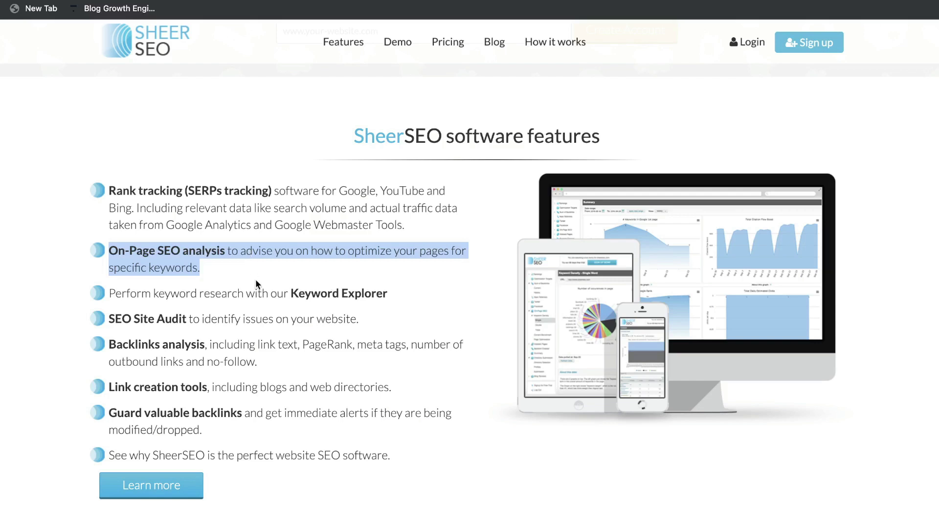
pyautogui.doubleClick(257, 293)
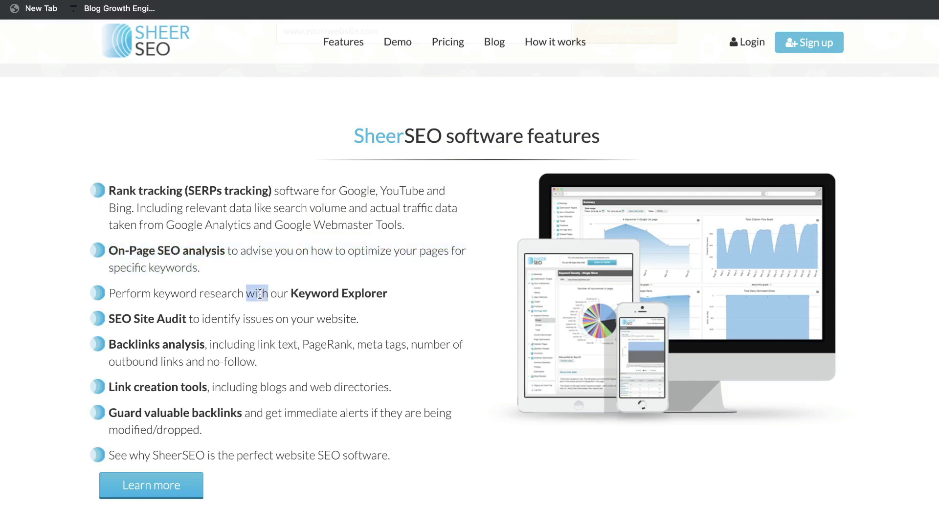
pyautogui.tripleClick(259, 293)
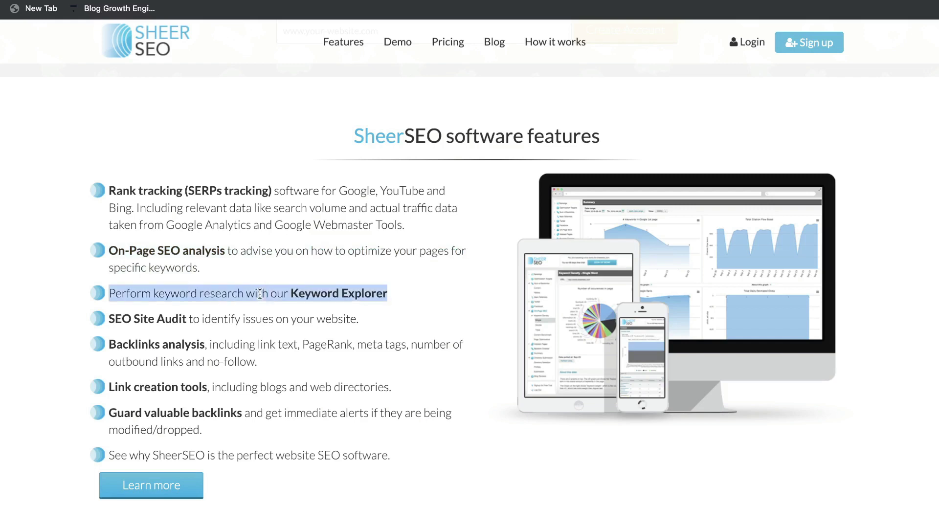
pyautogui.tripleClick(171, 321)
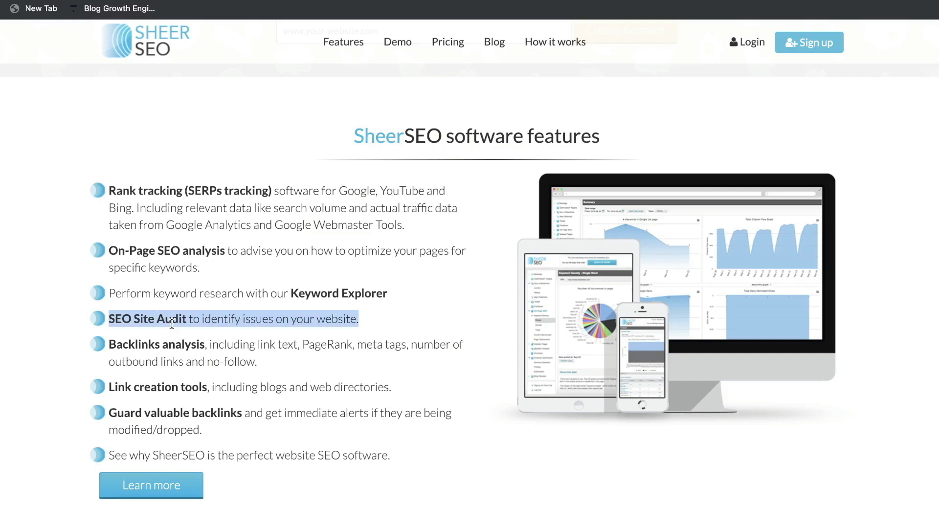
pyautogui.tripleClick(180, 351)
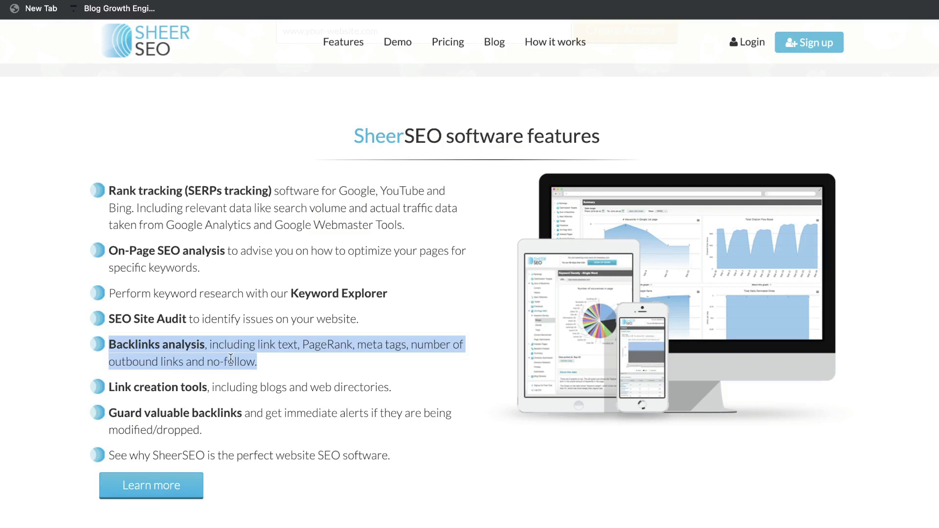
pyautogui.tripleClick(225, 384)
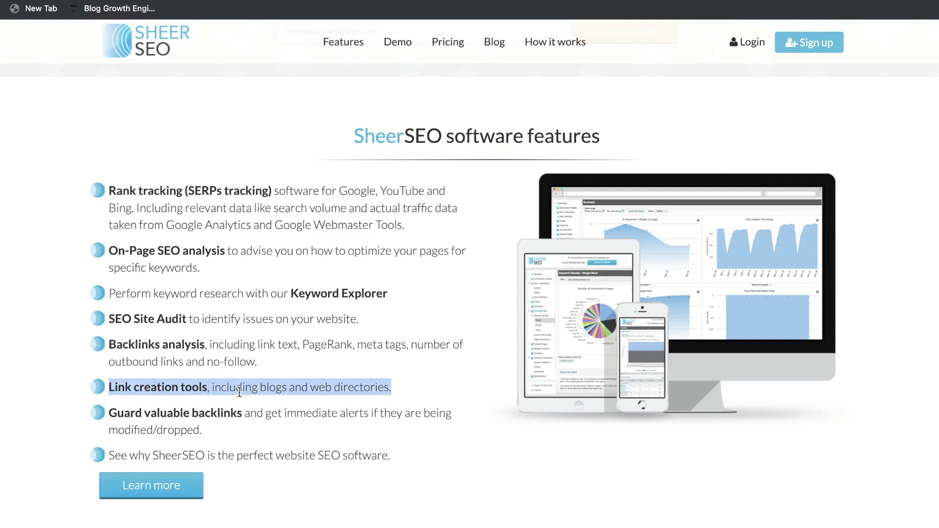
pyautogui.tripleClick(225, 422)
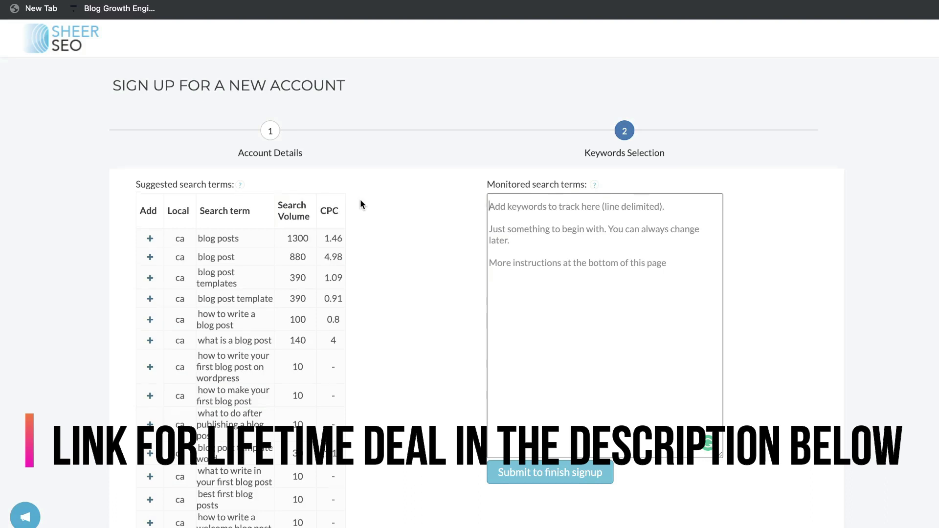
# Add 'blog posts' and the pasted keywords to Monitored search terms, then submit the signup.
pyautogui.scroll(-2, 373, 191)
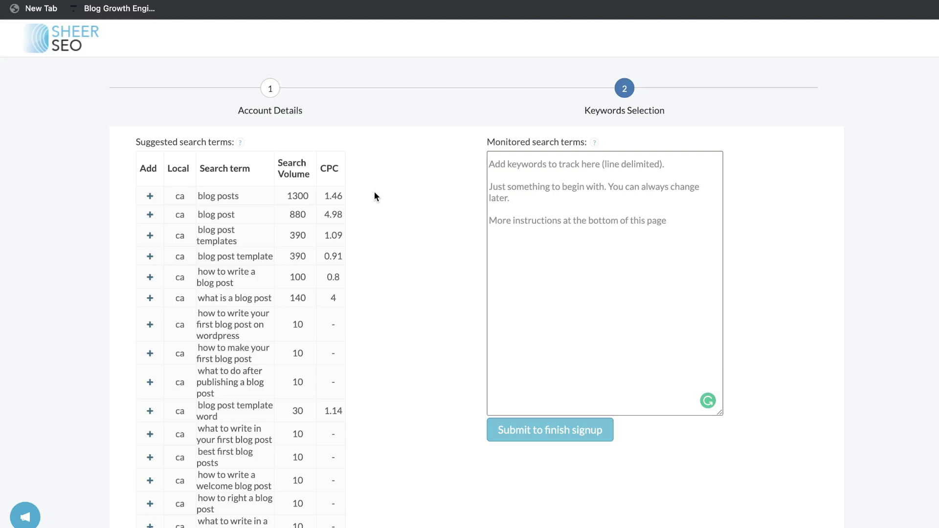
pyautogui.scroll(-1, 374, 193)
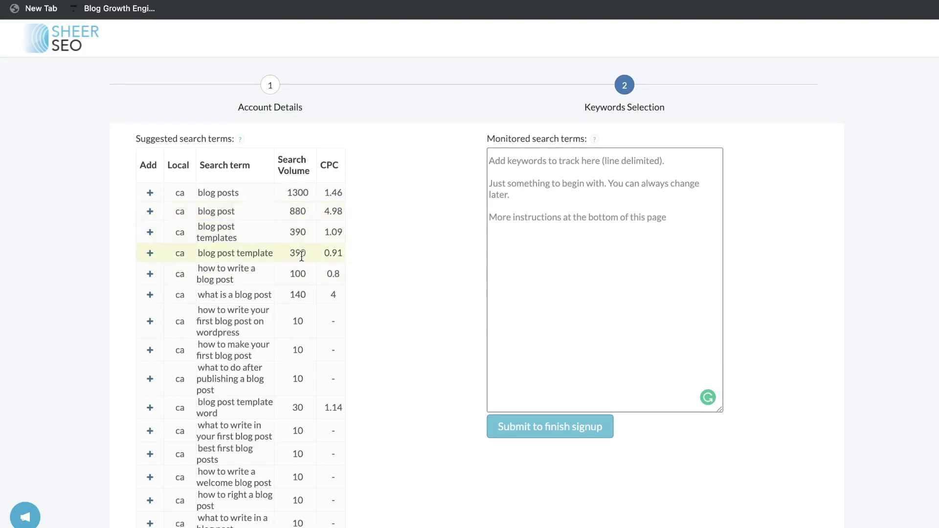
pyautogui.scroll(-1, 351, 225)
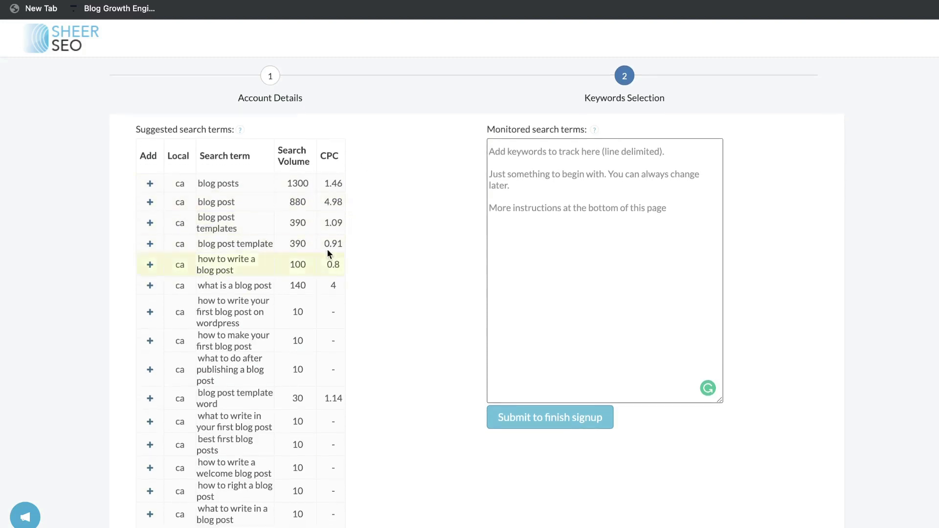
pyautogui.click(150, 184)
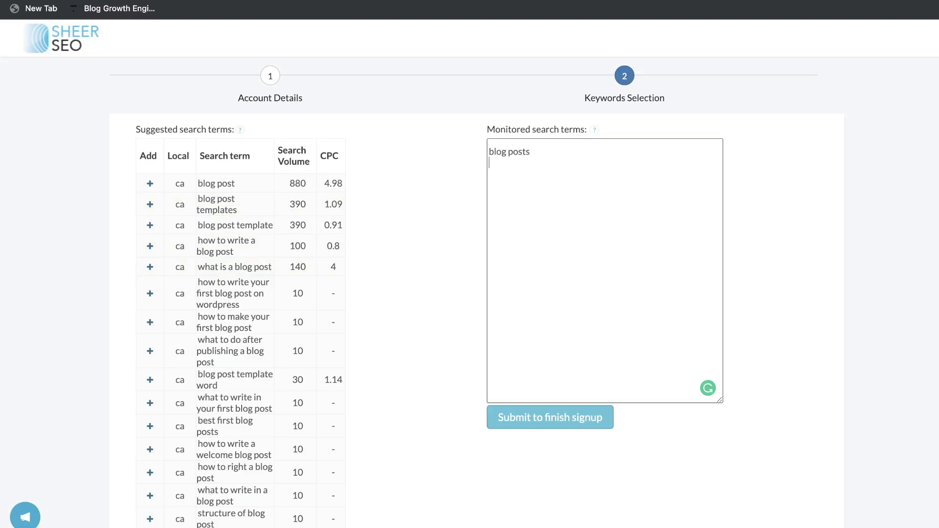
pyautogui.write('Best ai copywriting software (united states) jarvis ai boss mode ai copywriting software rytr ai')
pyautogui.click(566, 389)
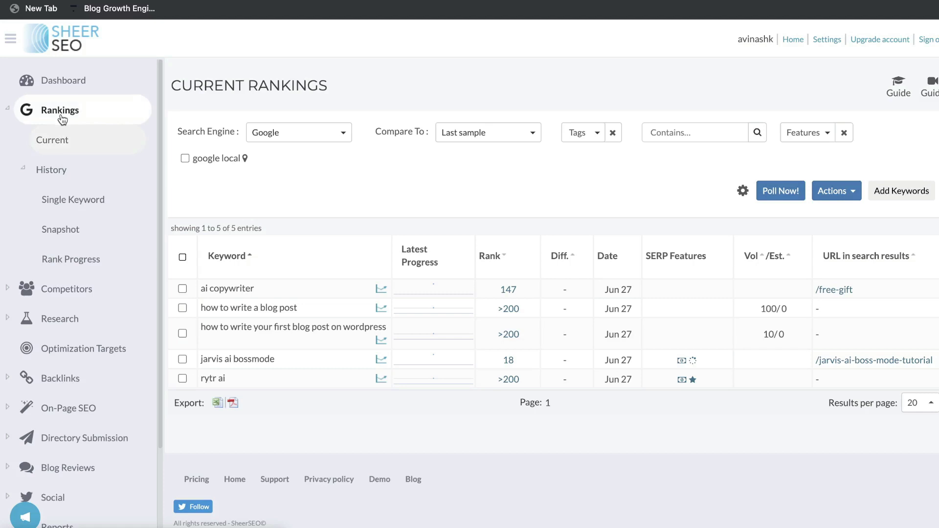
# View the Current rankings, Single Keyword history, Snapshot and Rank Progress reports.
pyautogui.click(62, 139)
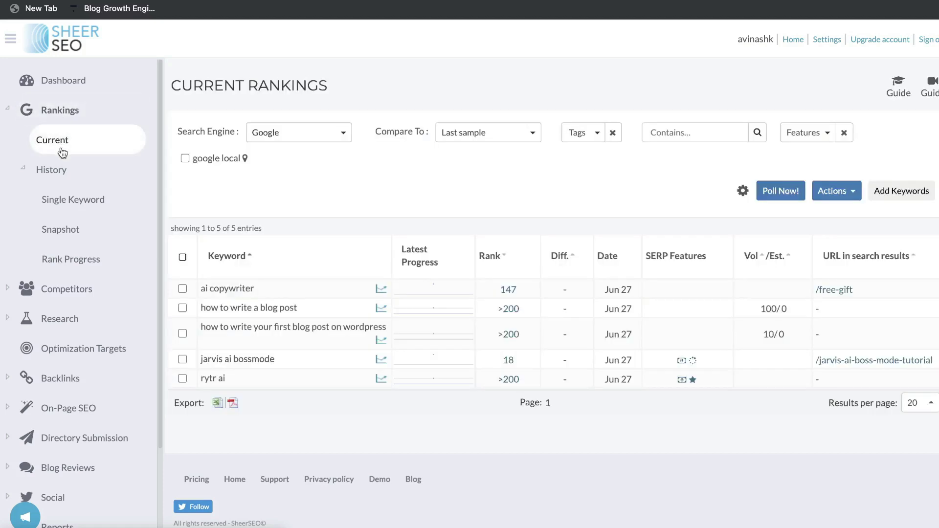
pyautogui.click(98, 178)
pyautogui.click(95, 178)
pyautogui.click(87, 201)
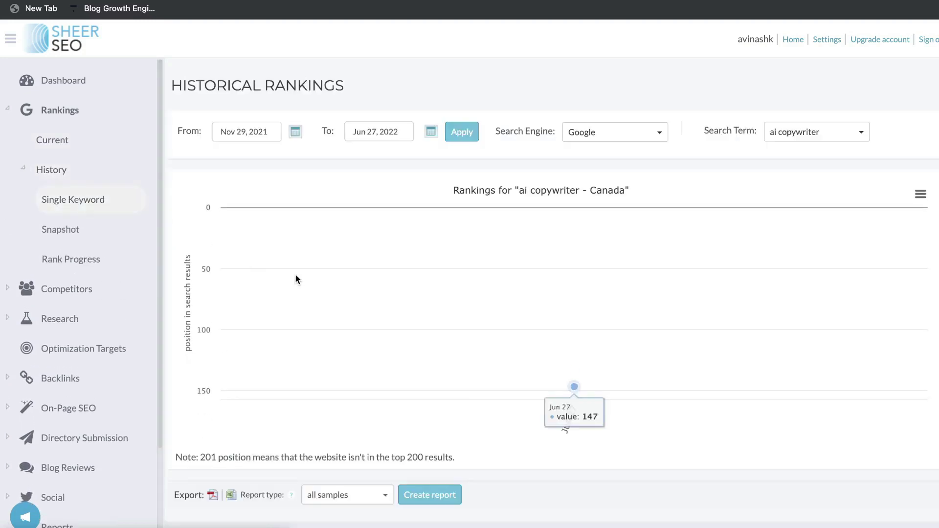
pyautogui.click(91, 232)
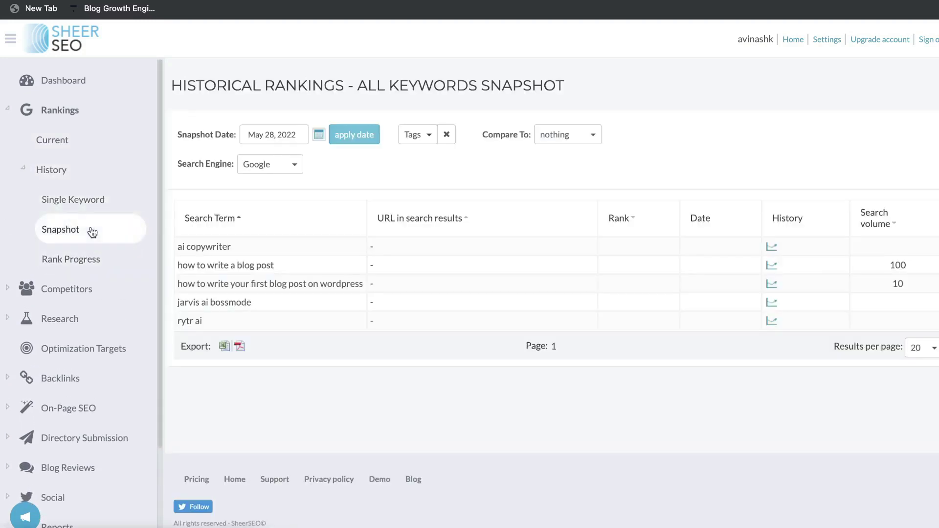
pyautogui.click(72, 258)
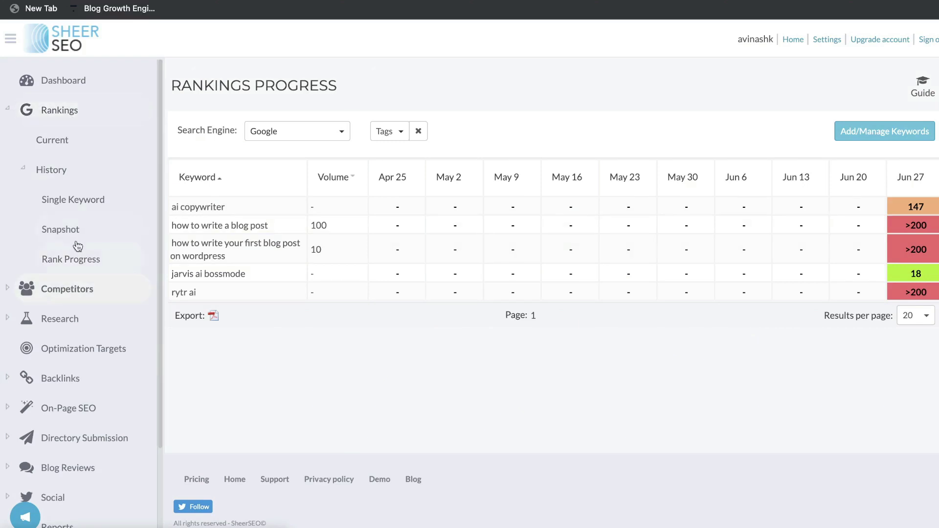
# Open the Competitor's Keywords search from the Research > Competitors sidebar.
pyautogui.click(64, 316)
pyautogui.click(69, 290)
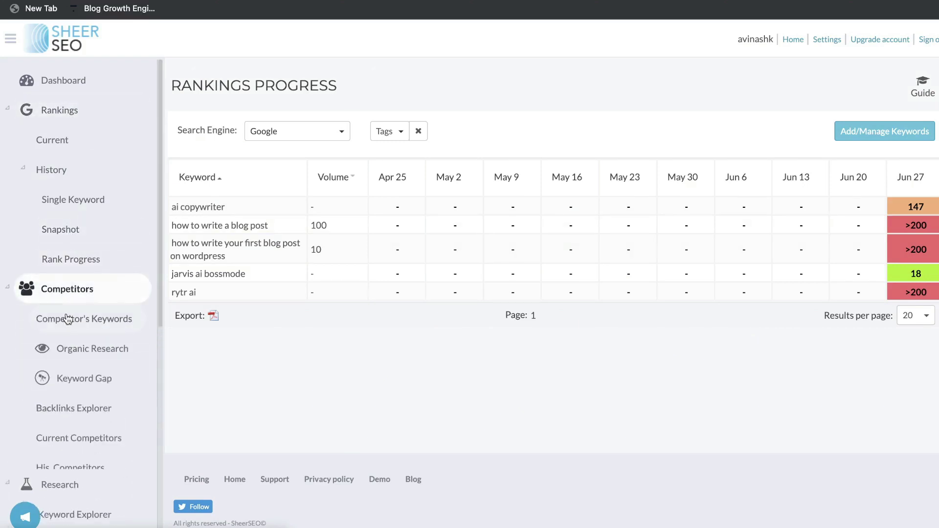
pyautogui.click(69, 319)
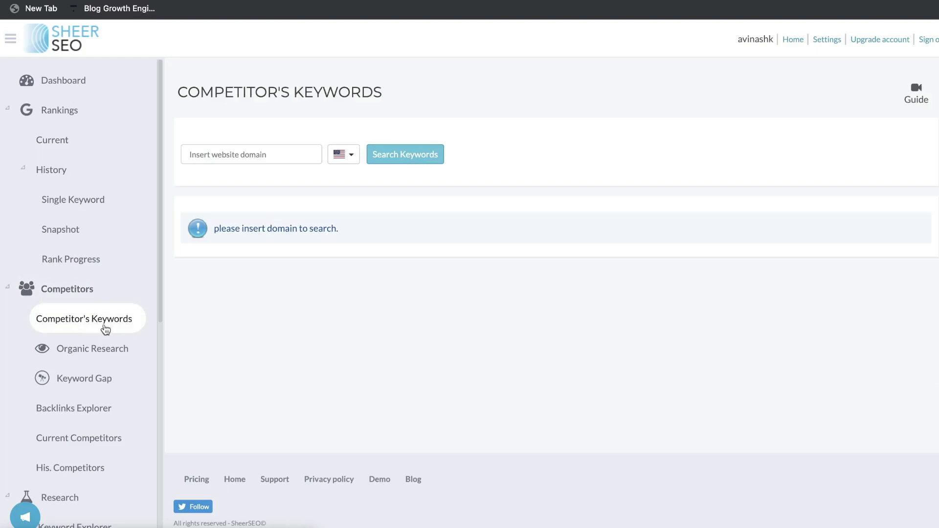
# Search competitor keywords for the nichepursuits.com domain.
pyautogui.scroll(-1, 114, 356)
pyautogui.click(283, 155)
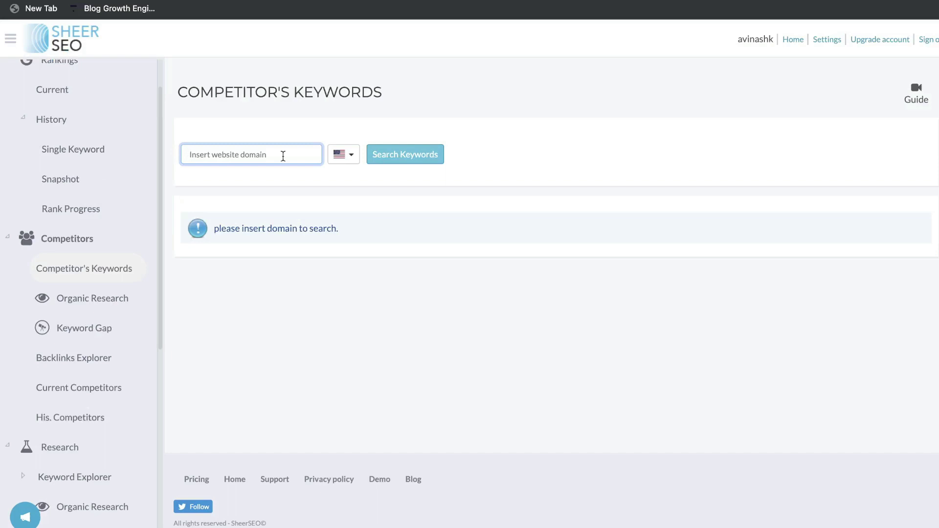
pyautogui.write('https://www.nichepursuits.com/')
pyautogui.click(410, 157)
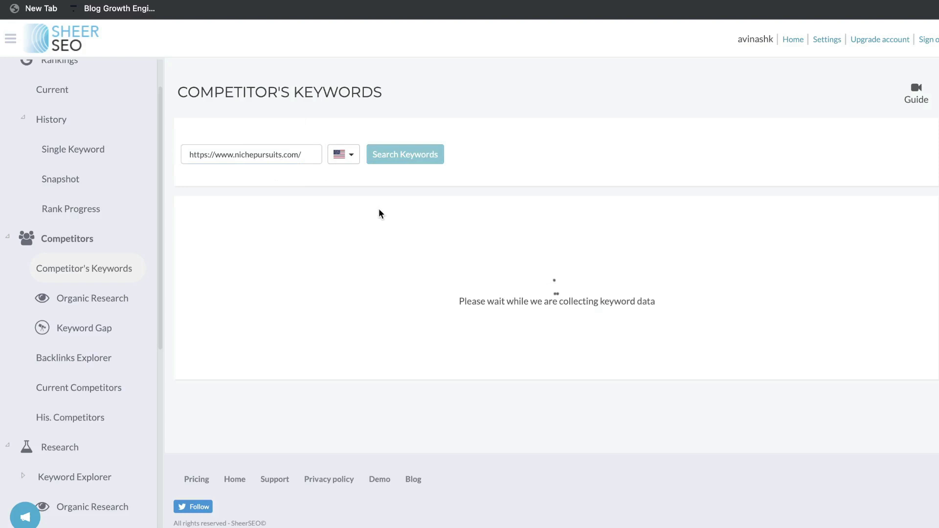
# Scroll the 29,998 results and read the column-header help tooltips for volume, CPC, difficulty and clicks.
pyautogui.scroll(-1, 404, 221)
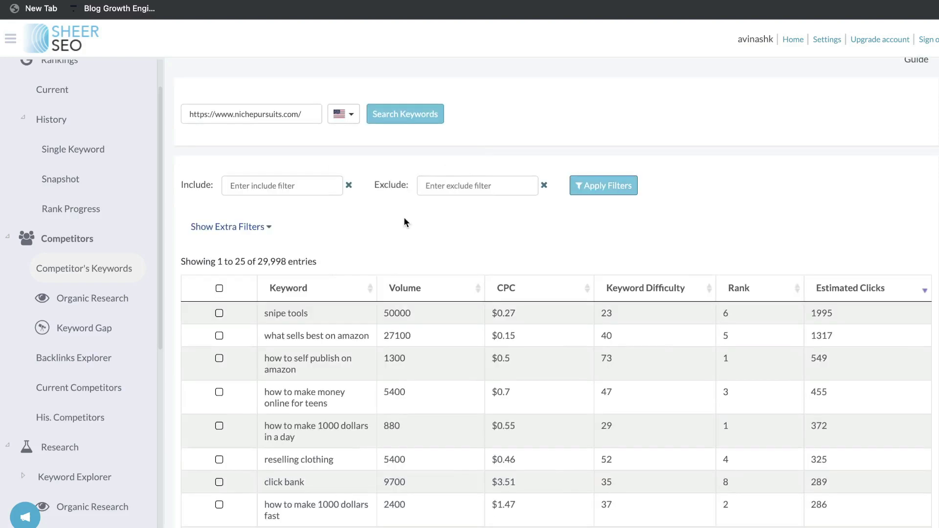
pyautogui.scroll(-1, 404, 222)
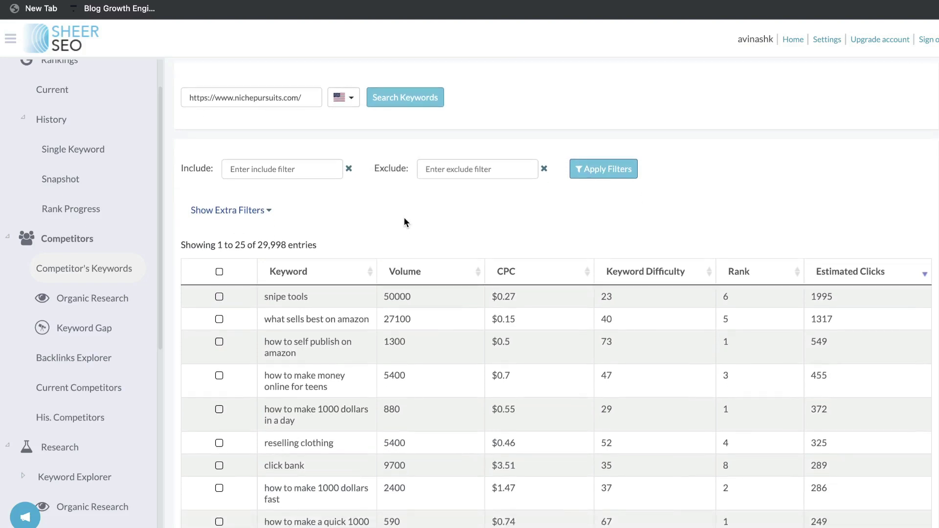
pyautogui.scroll(-1, 404, 222)
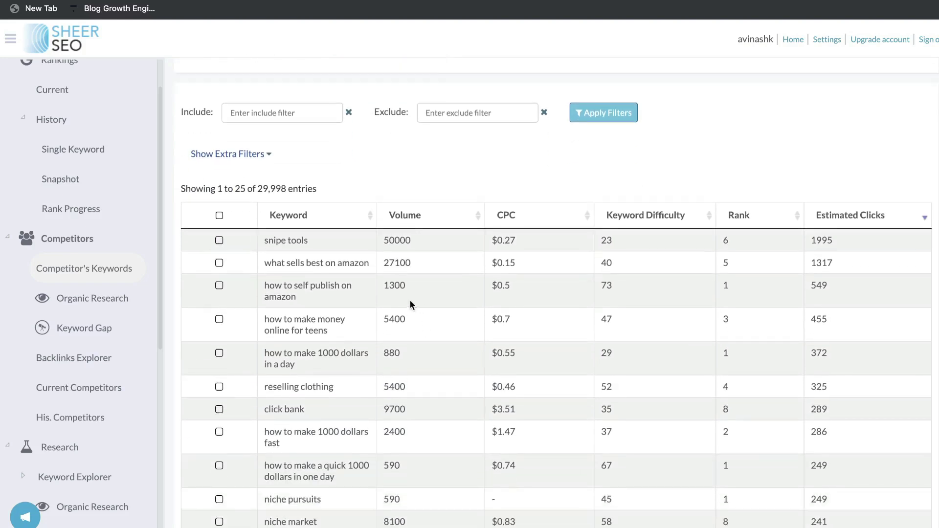
pyautogui.scroll(-1, 415, 312)
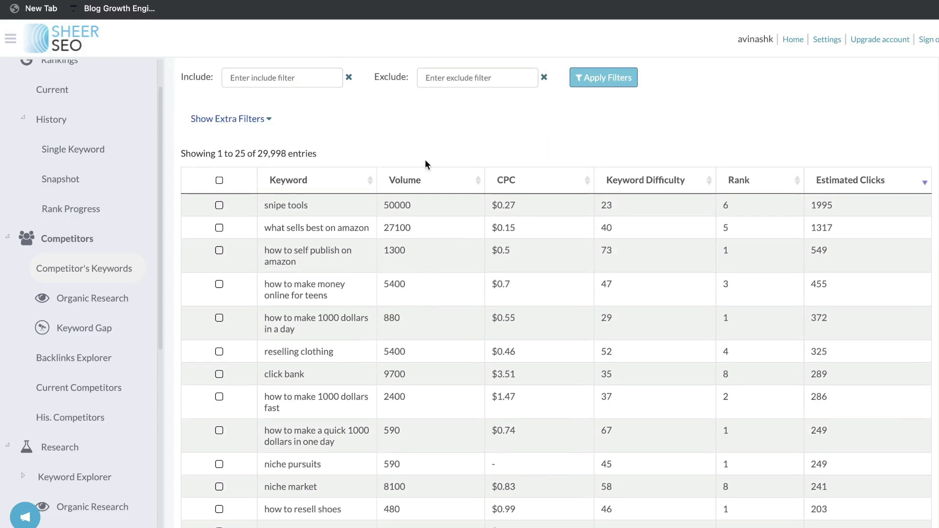
pyautogui.scroll(-2, 424, 159)
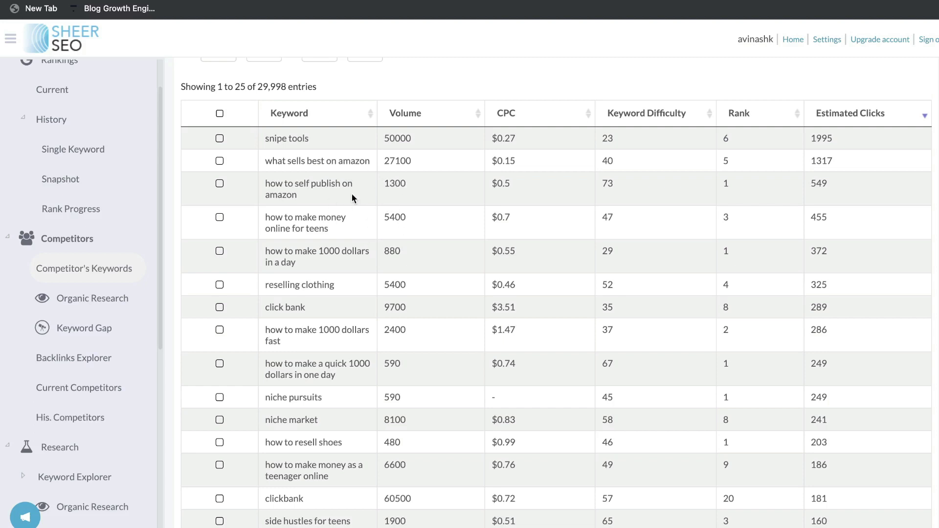
pyautogui.moveTo(404, 120)
pyautogui.moveTo(506, 116)
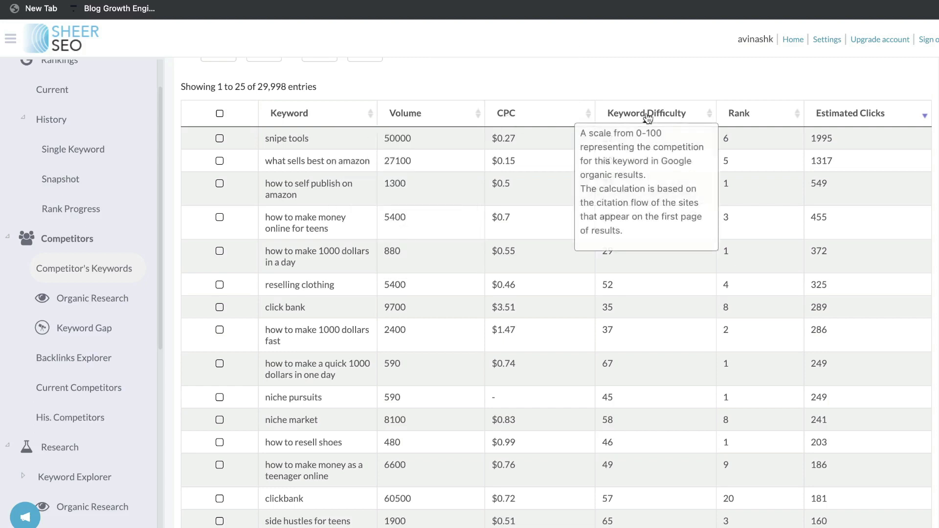
pyautogui.moveTo(747, 115)
pyautogui.moveTo(838, 114)
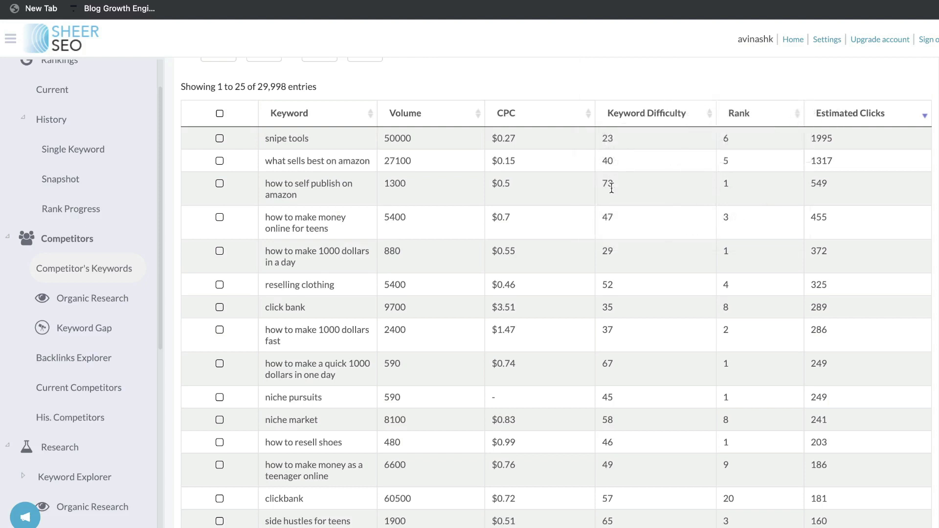
pyautogui.scroll(-1, 612, 191)
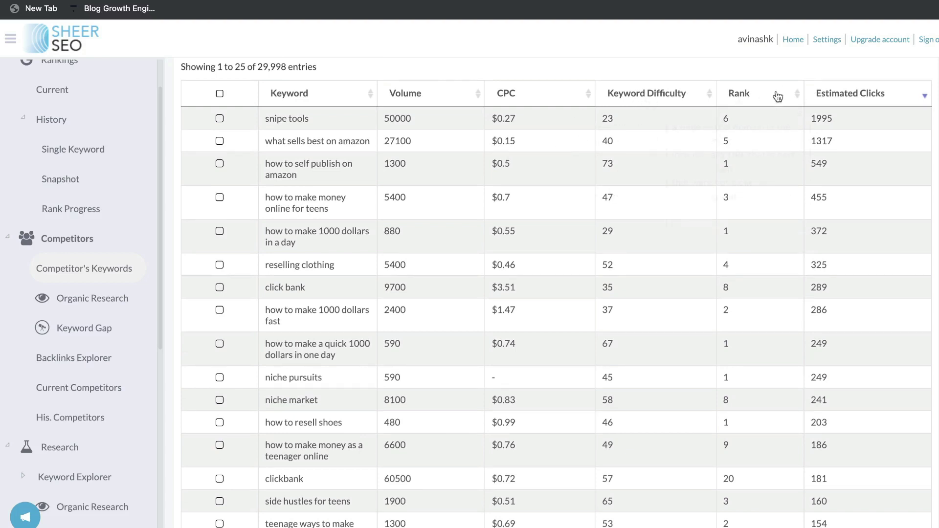
pyautogui.moveTo(812, 96)
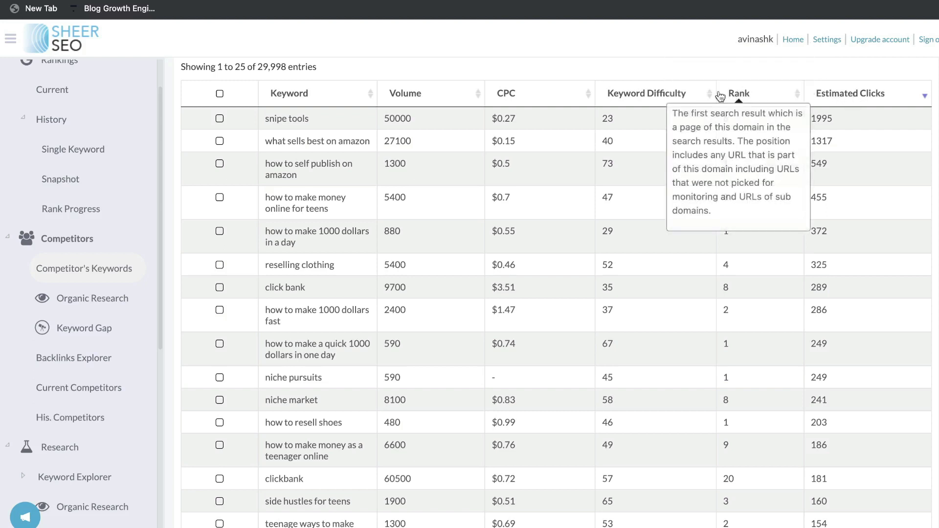
# Enter 500 as the minimum Estimated Clicks filter, then delete it to reset the table.
pyautogui.scroll(4, 371, 203)
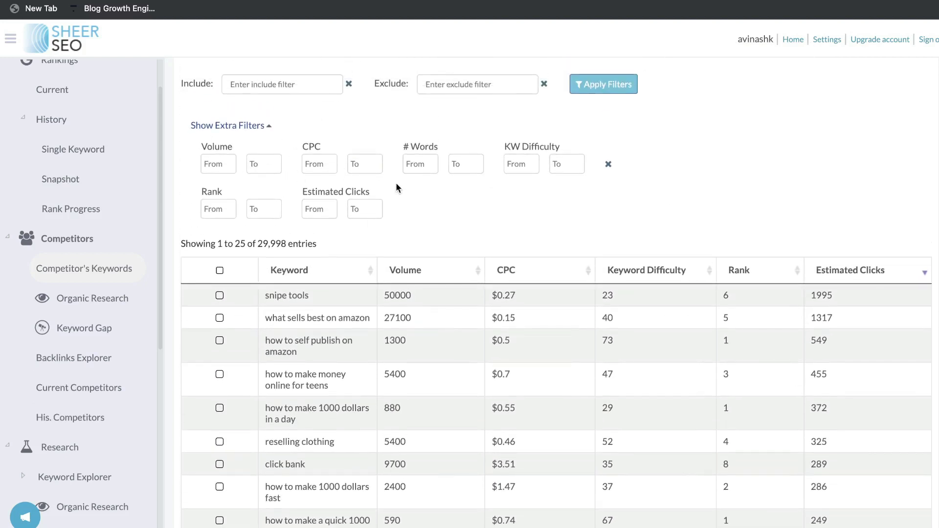
pyautogui.click(319, 208)
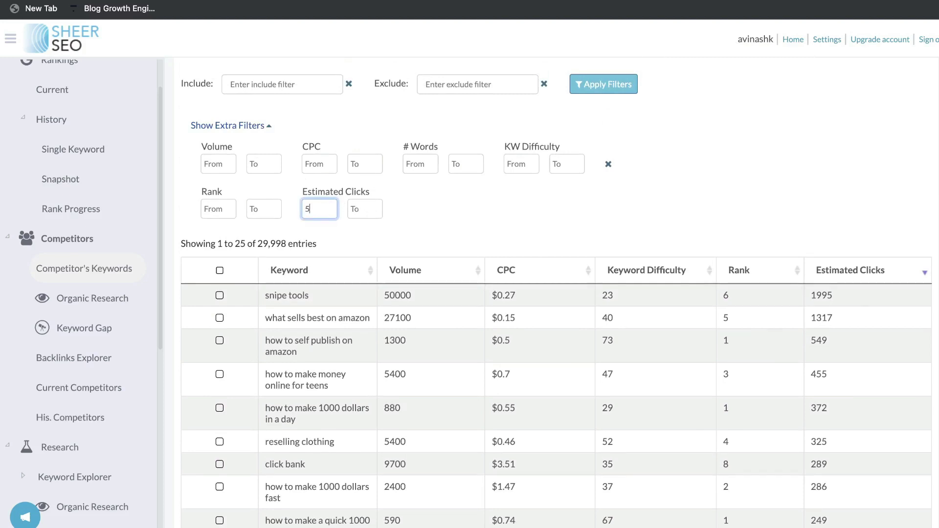
pyautogui.write('500')
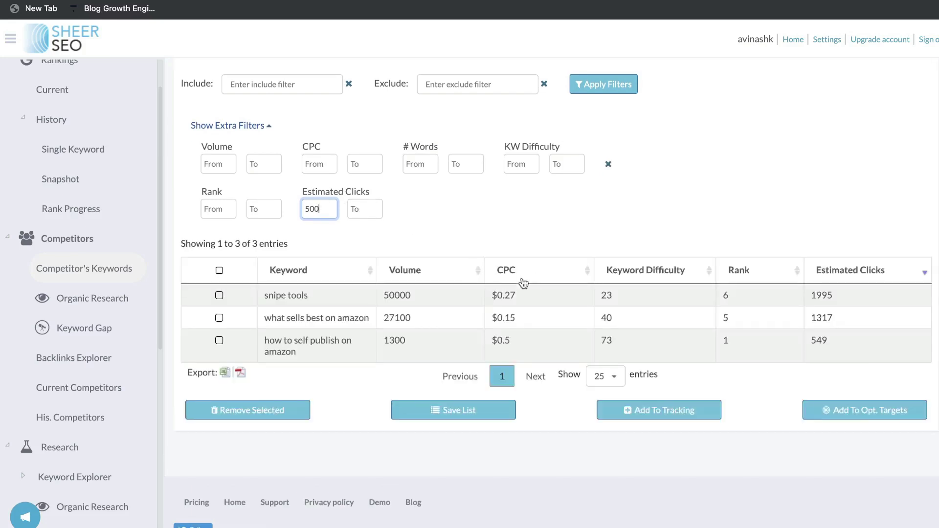
pyautogui.press('BackSpace')
pyautogui.press('BackSpace')
pyautogui.press('BackSpace')
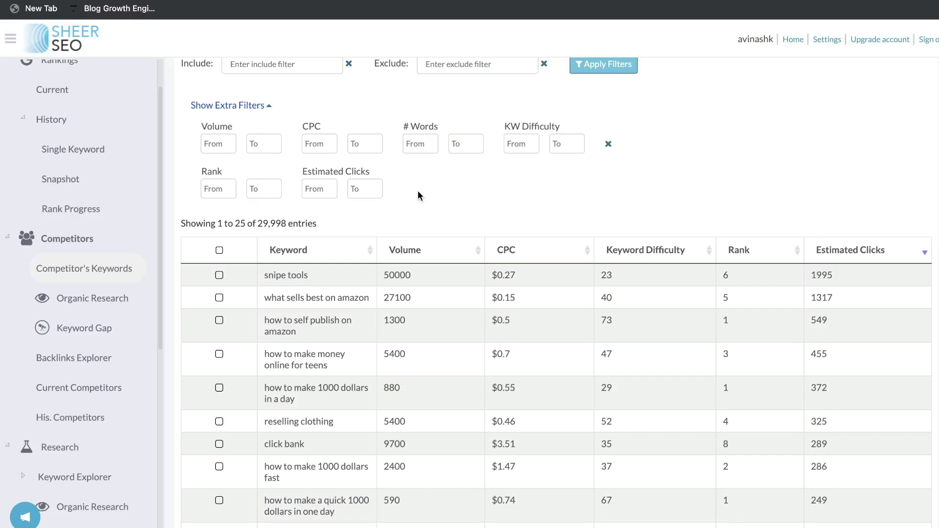
# Tick three competitor keywords, including 'side hustles for teens'.
pyautogui.scroll(-3, 419, 194)
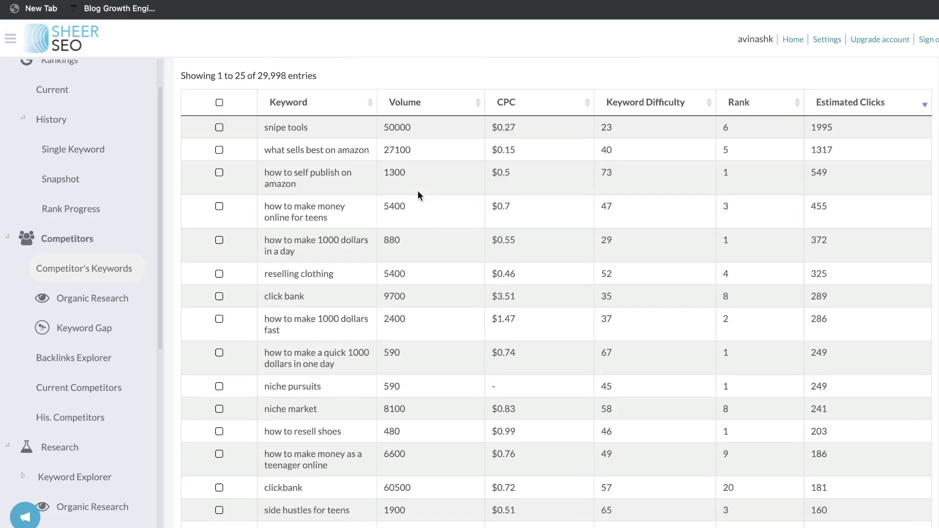
pyautogui.scroll(2, 417, 194)
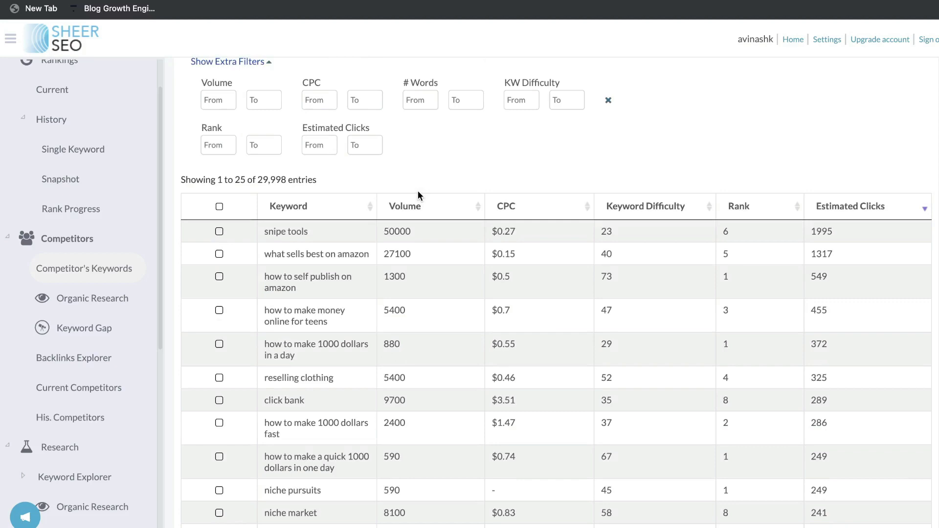
pyautogui.scroll(-2, 418, 195)
pyautogui.moveTo(406, 323); pyautogui.dragTo(409, 350)
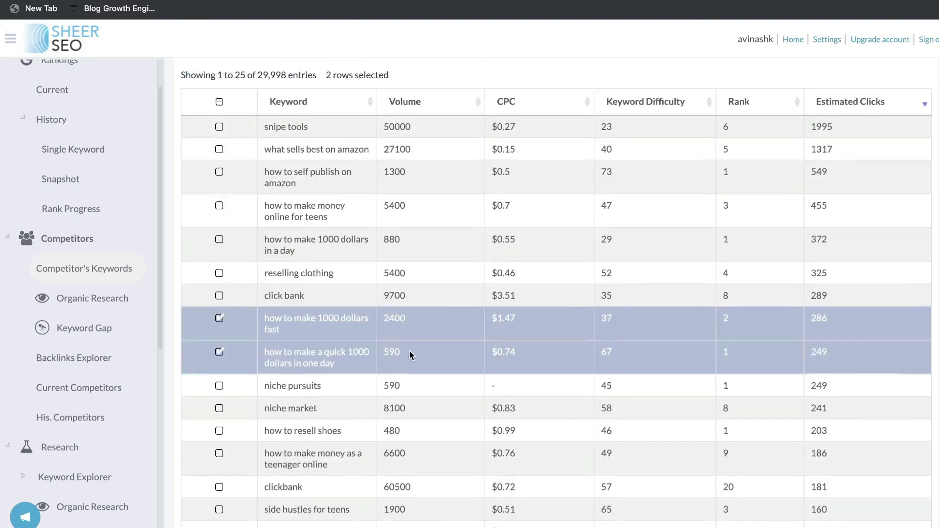
pyautogui.scroll(-2, 410, 351)
pyautogui.scroll(-1, 410, 352)
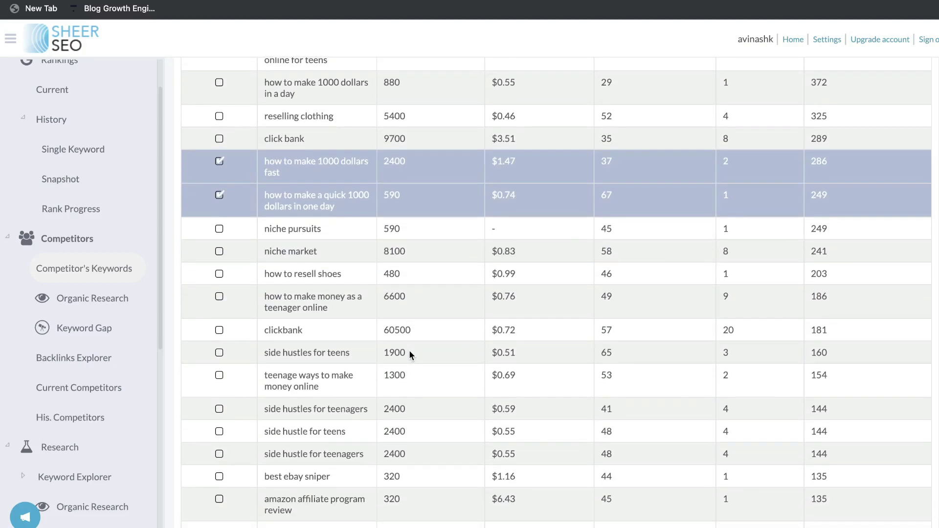
pyautogui.scroll(-1, 409, 350)
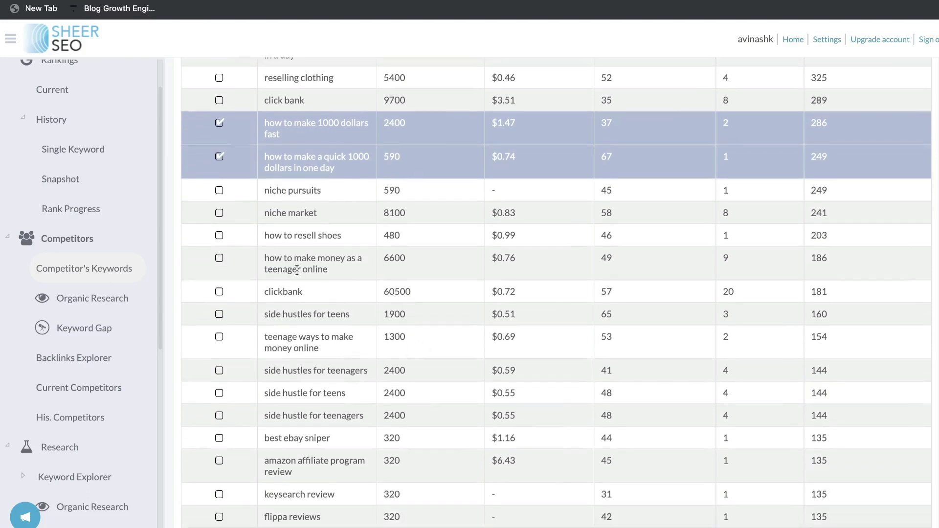
pyautogui.click(221, 314)
pyautogui.scroll(-1, 268, 301)
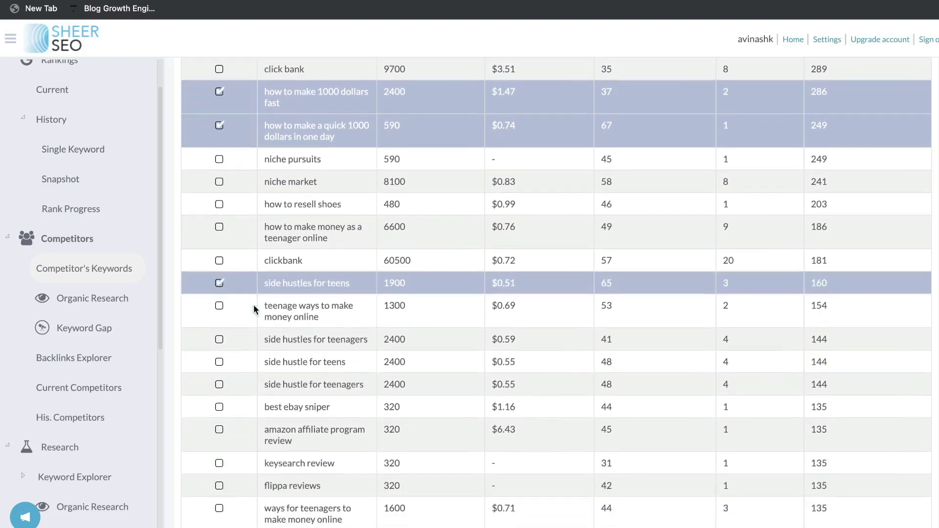
pyautogui.scroll(-4, 301, 361)
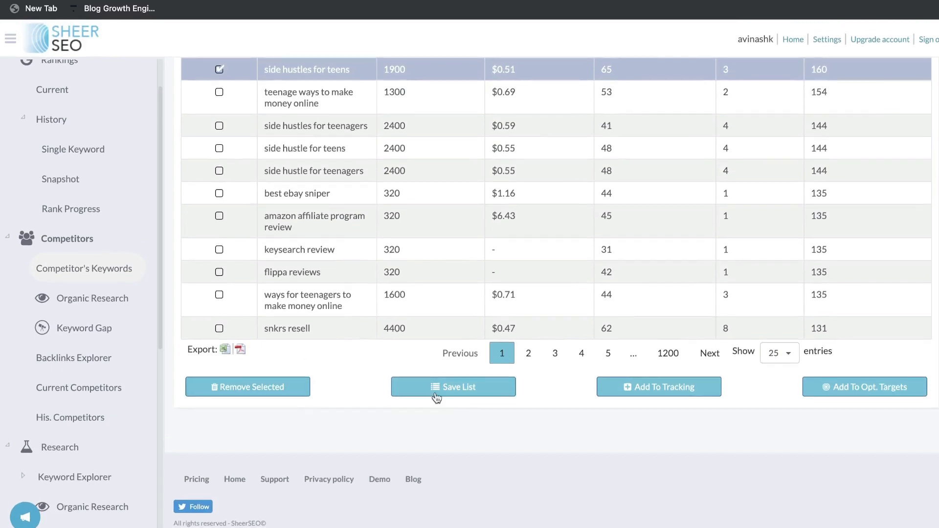
# Try saving the selected keywords as a list, cancel the prompt, and open Keyword Gap.
pyautogui.click(463, 391)
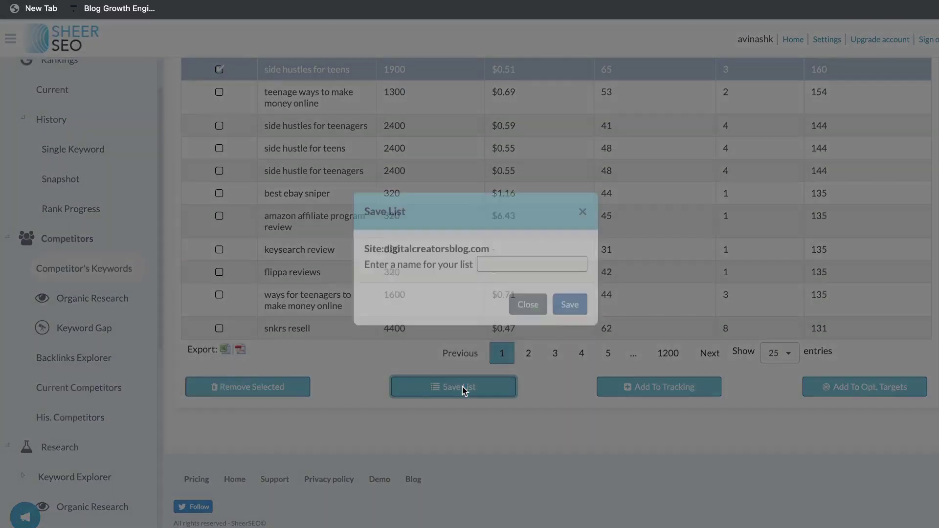
pyautogui.click(519, 327)
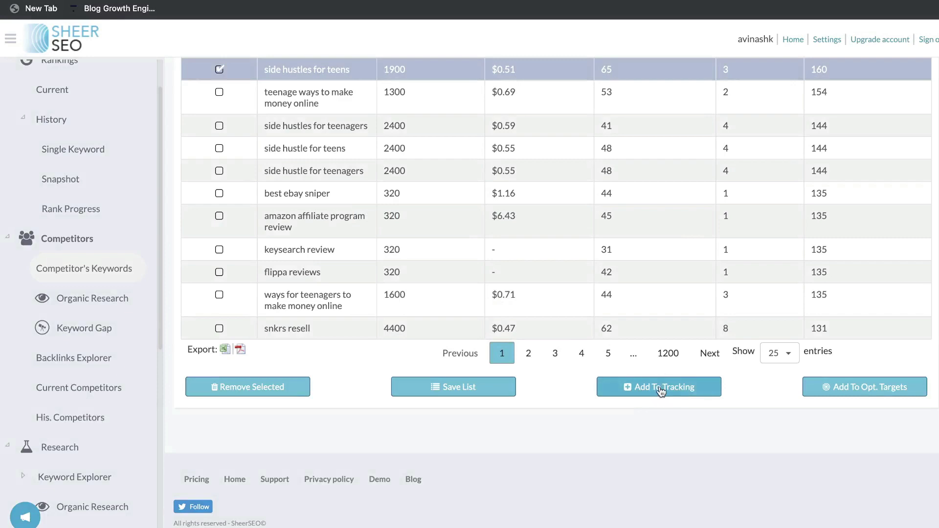
pyautogui.click(501, 392)
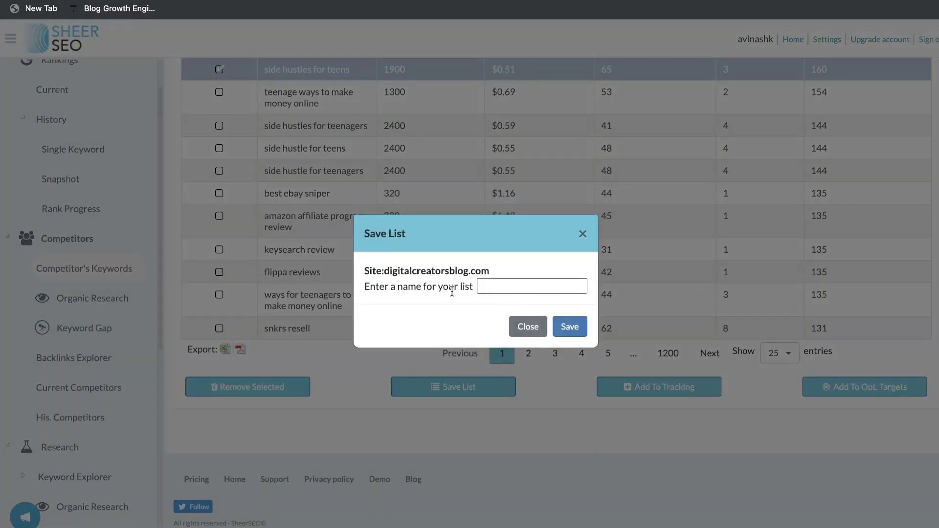
pyautogui.click(582, 233)
pyautogui.click(144, 316)
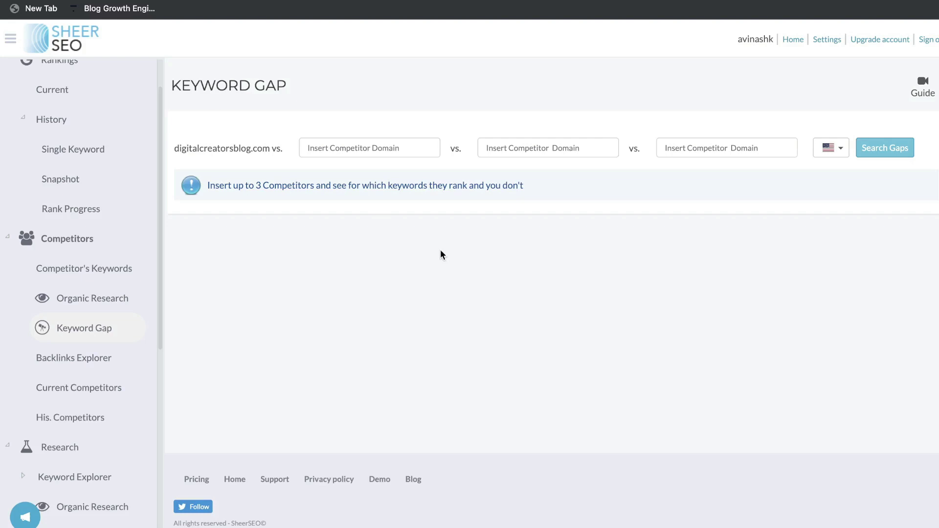
# Run the keyword gap comparison against nichepursuits.com and reveal the extra filters.
pyautogui.write('https://www.nichepursuits.com/')
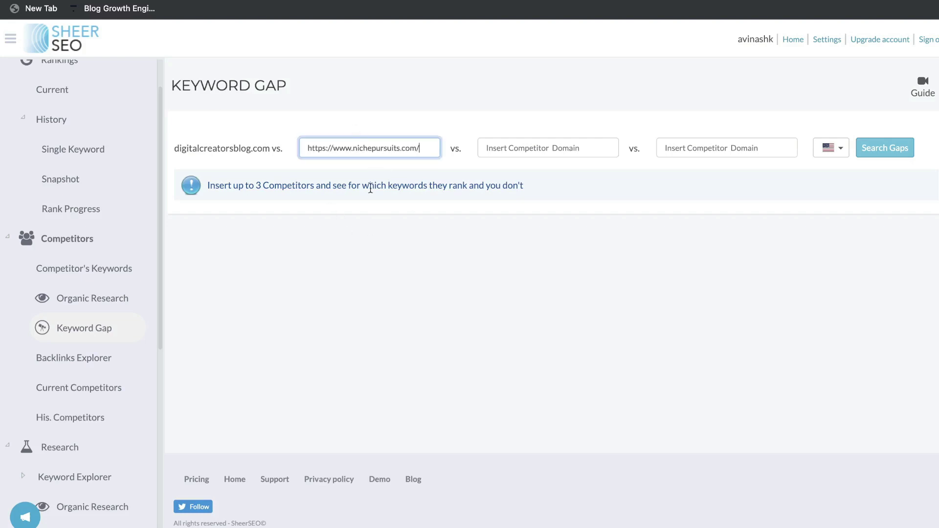
pyautogui.click(885, 148)
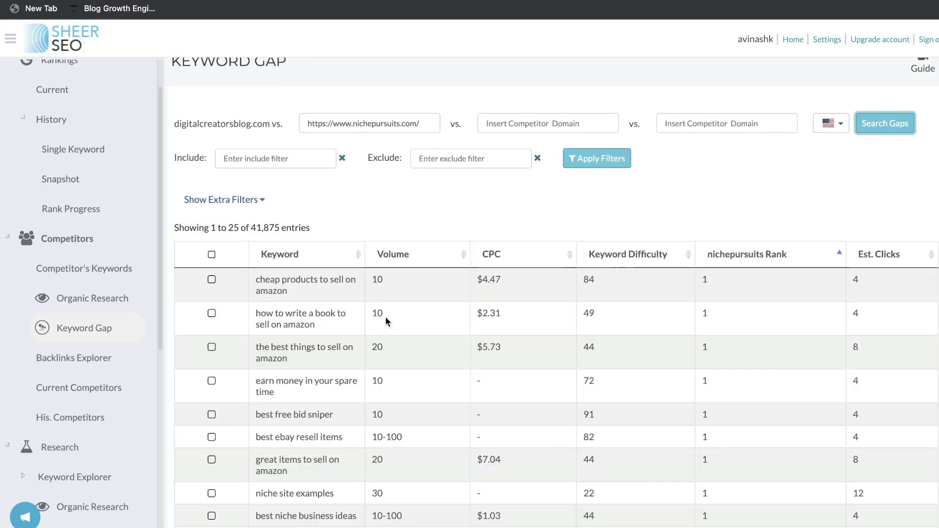
pyautogui.scroll(-2, 386, 319)
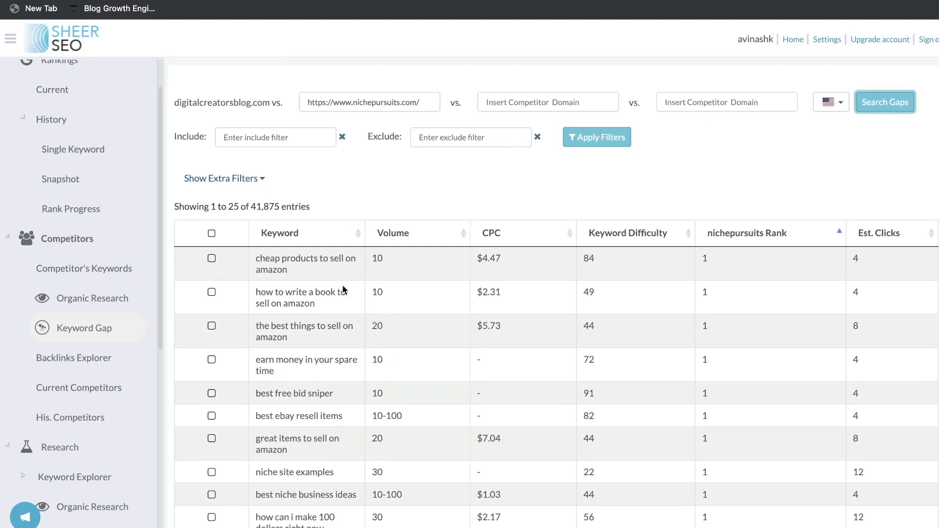
pyautogui.click(262, 177)
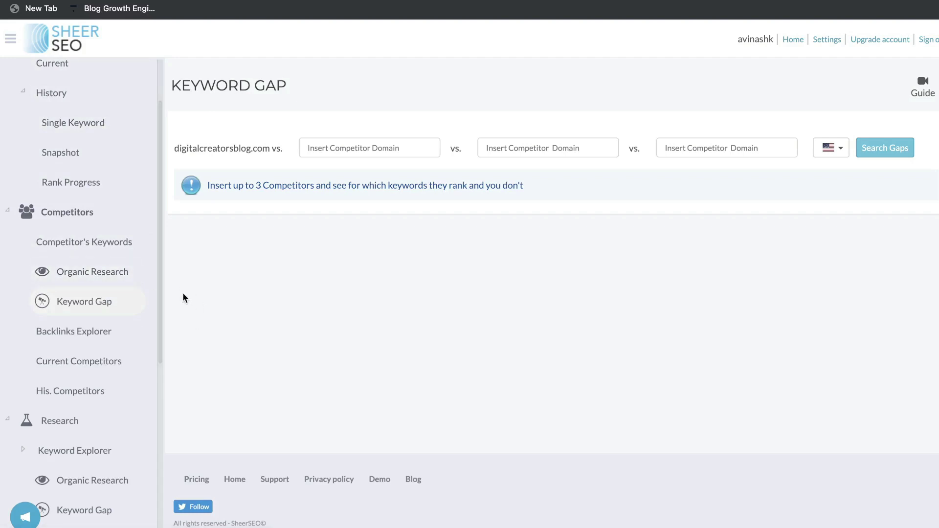
# Go to Backlinks Explorer under Competitors in the sidebar.
pyautogui.scroll(3, 130, 300)
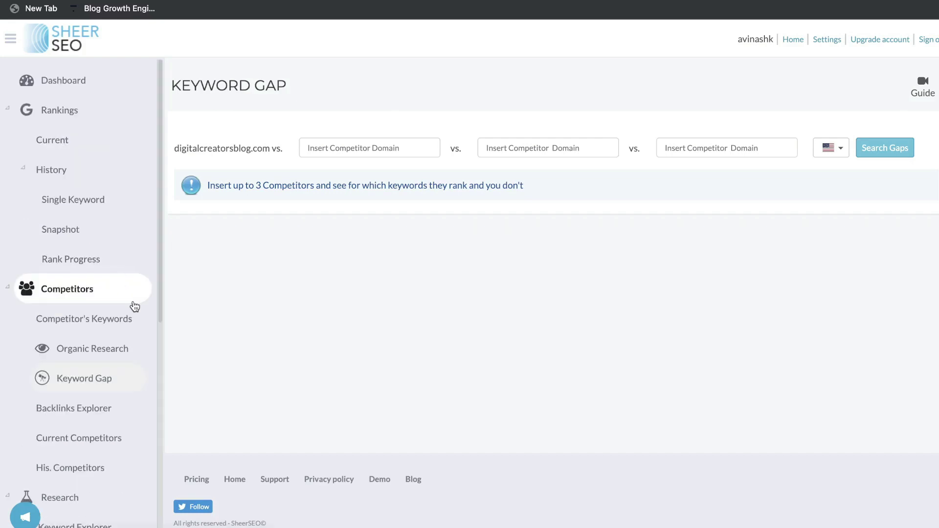
pyautogui.scroll(-10, 115, 281)
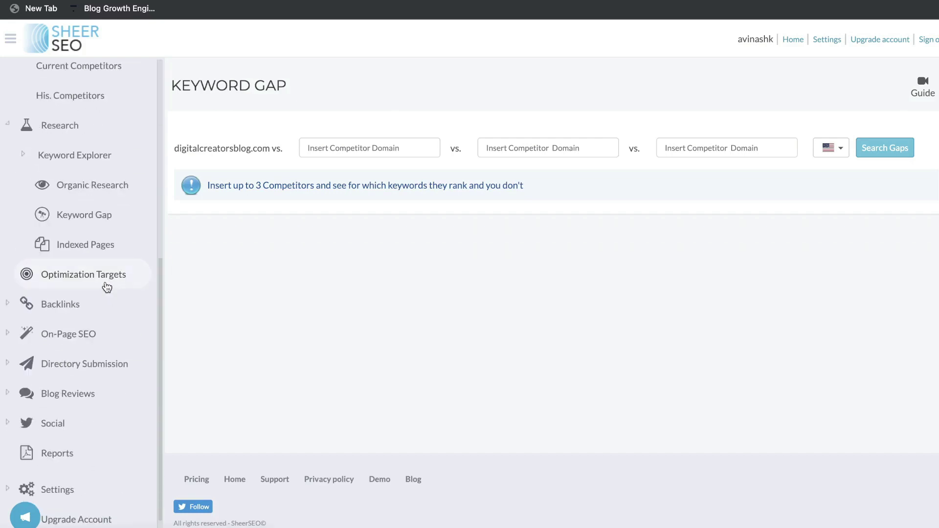
pyautogui.scroll(-2, 107, 287)
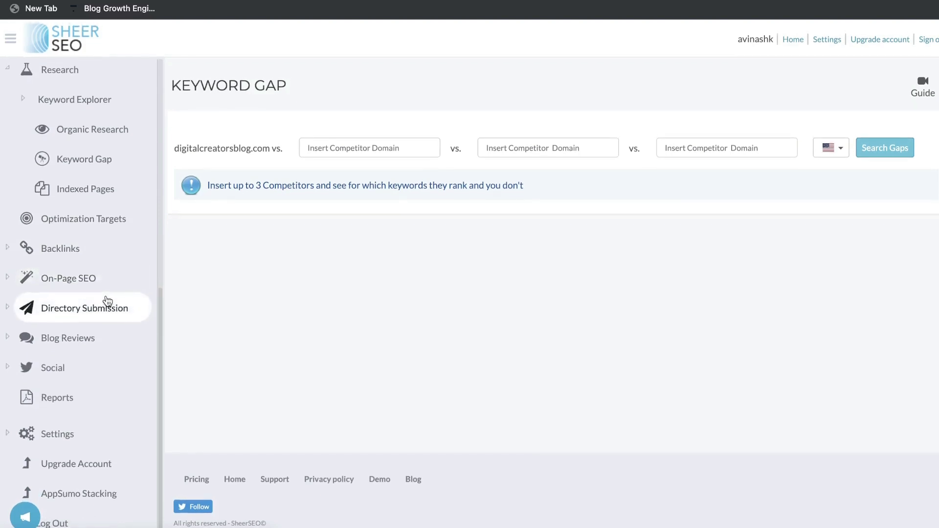
pyautogui.scroll(3, 105, 299)
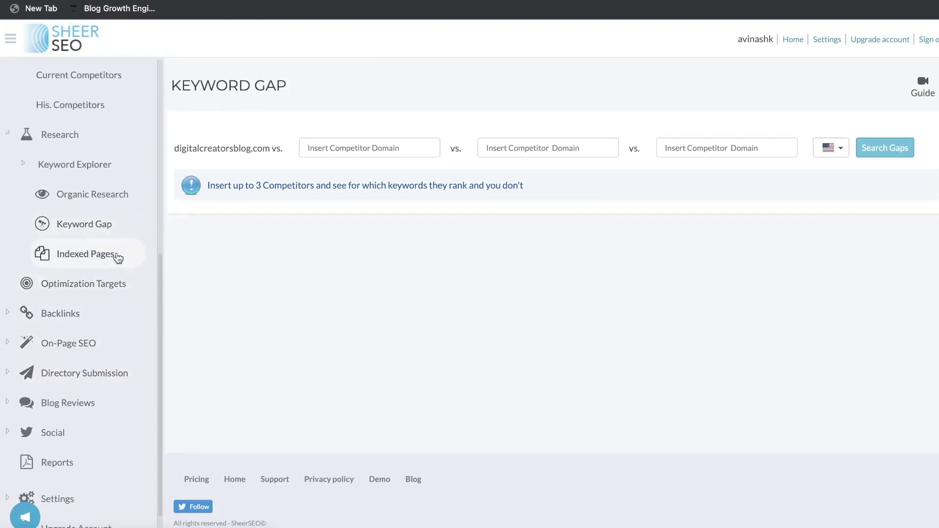
pyautogui.click(110, 293)
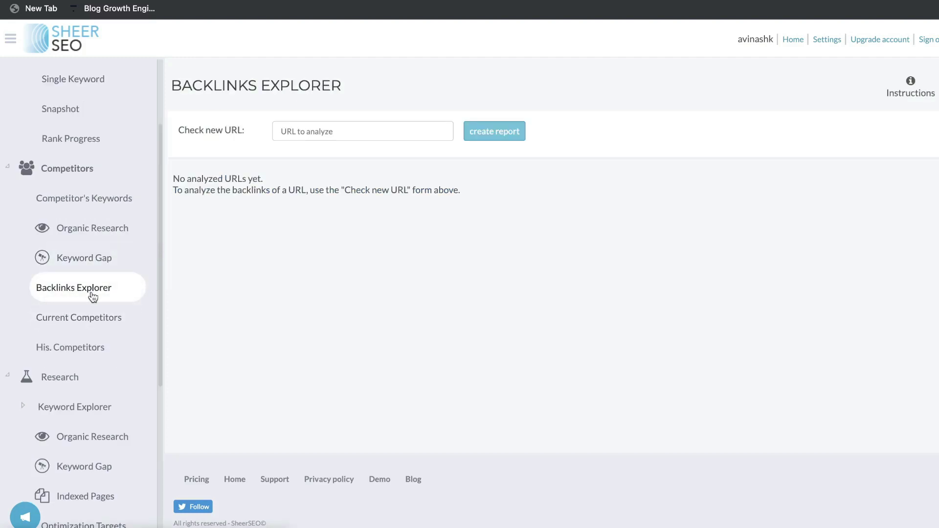
pyautogui.click(368, 136)
pyautogui.write('http://digitalcreatorsblog.com')
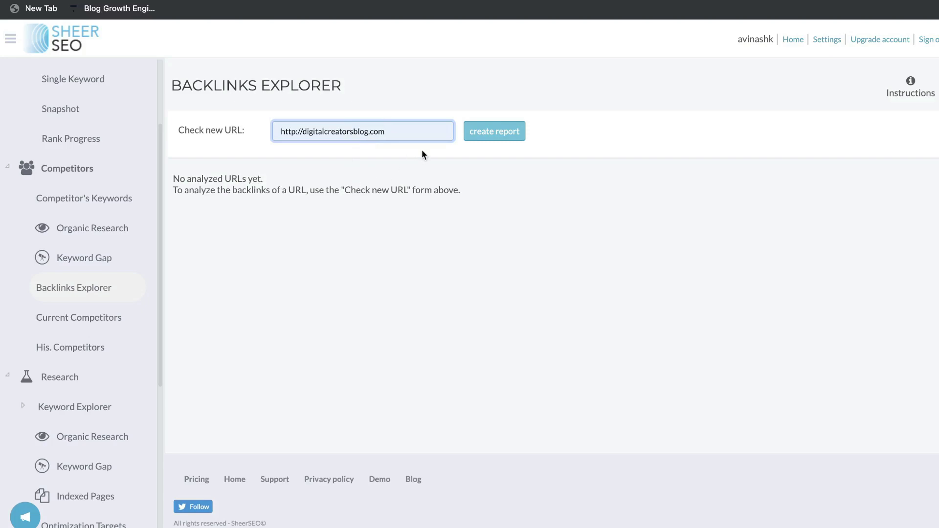
pyautogui.click(488, 132)
# Scroll through the 14 backlinks and read the column tooltips for citation and trust flow.
pyautogui.scroll(-1, 463, 169)
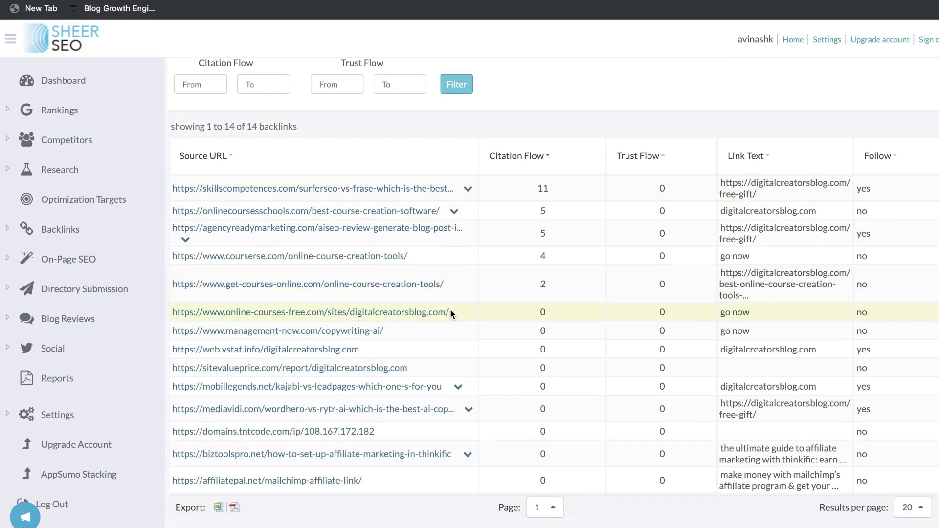
pyautogui.scroll(-1, 494, 220)
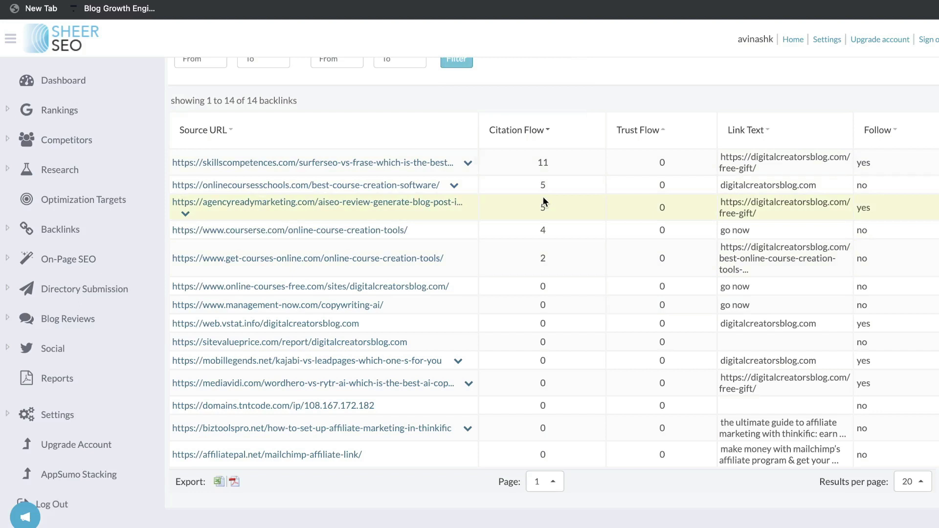
pyautogui.moveTo(658, 137)
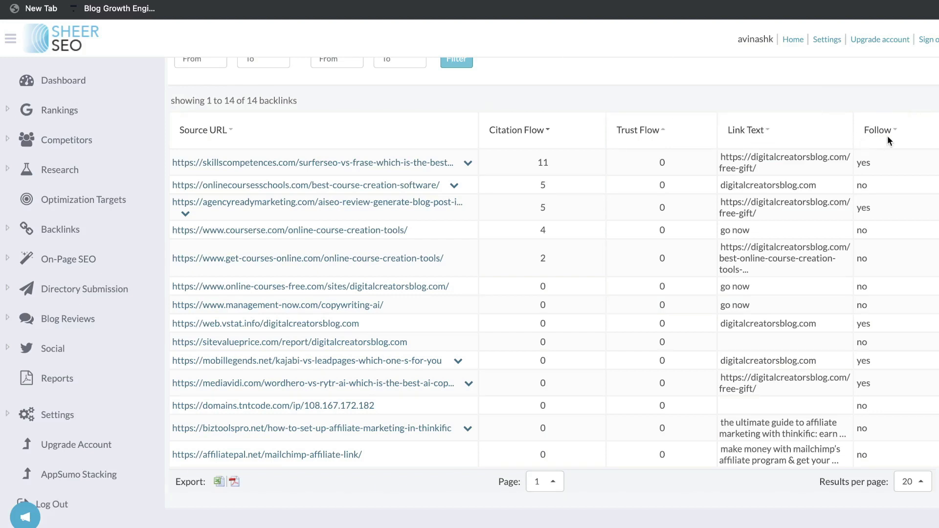
pyautogui.moveTo(887, 132)
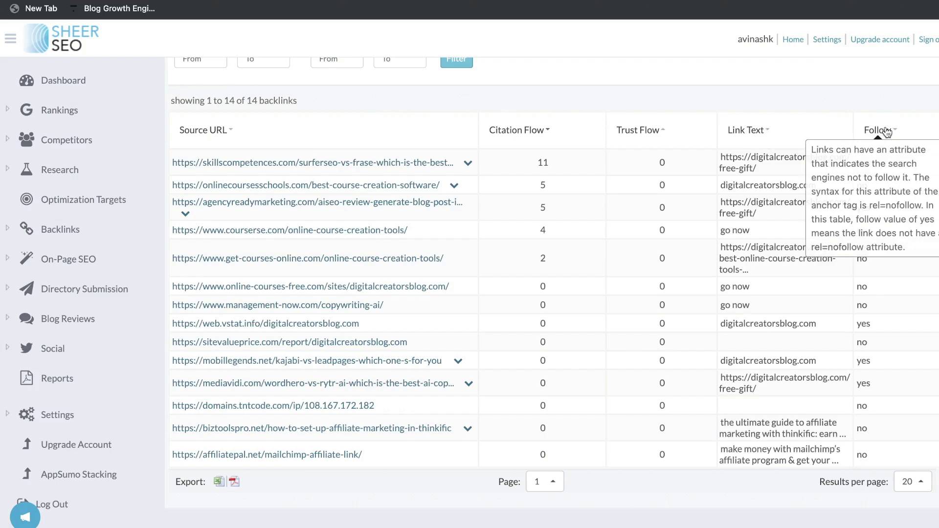
pyautogui.scroll(3, 336, 303)
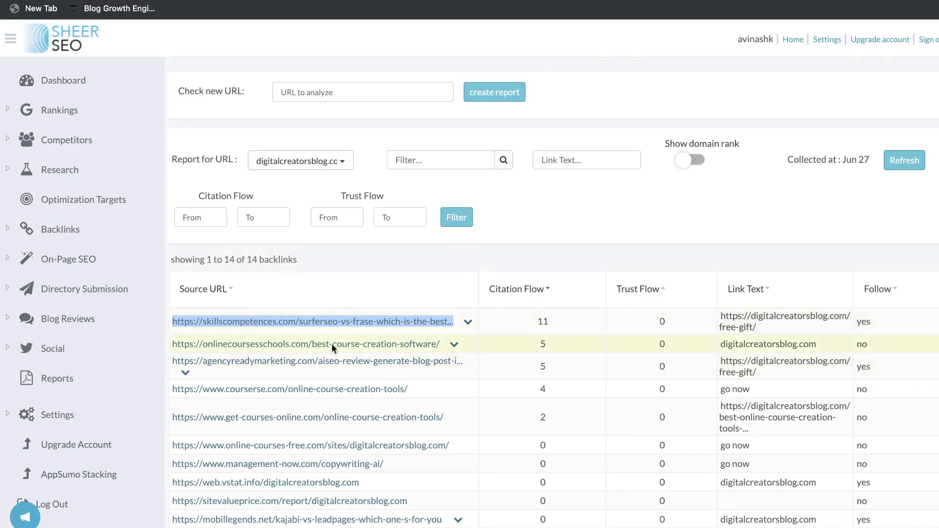
pyautogui.click(361, 93)
pyautogui.write('https://www.nichepursuits.com/')
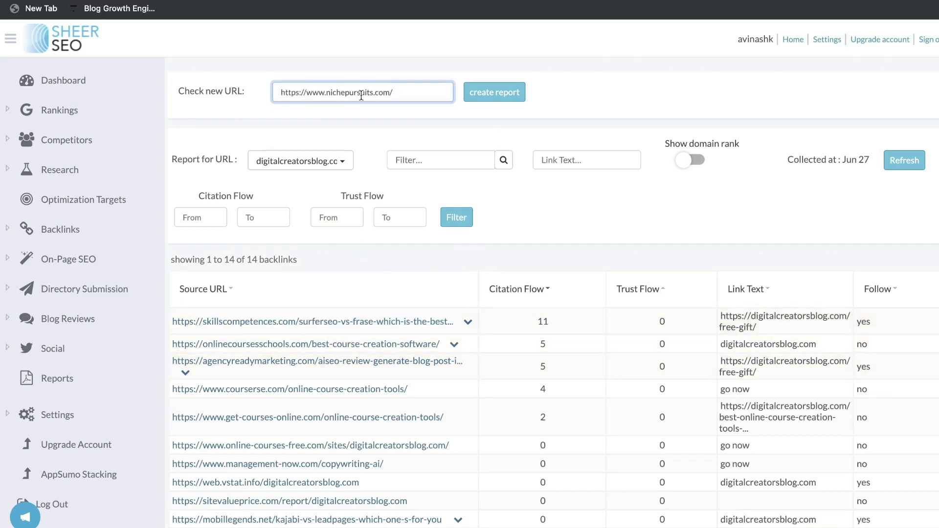
pyautogui.click(495, 92)
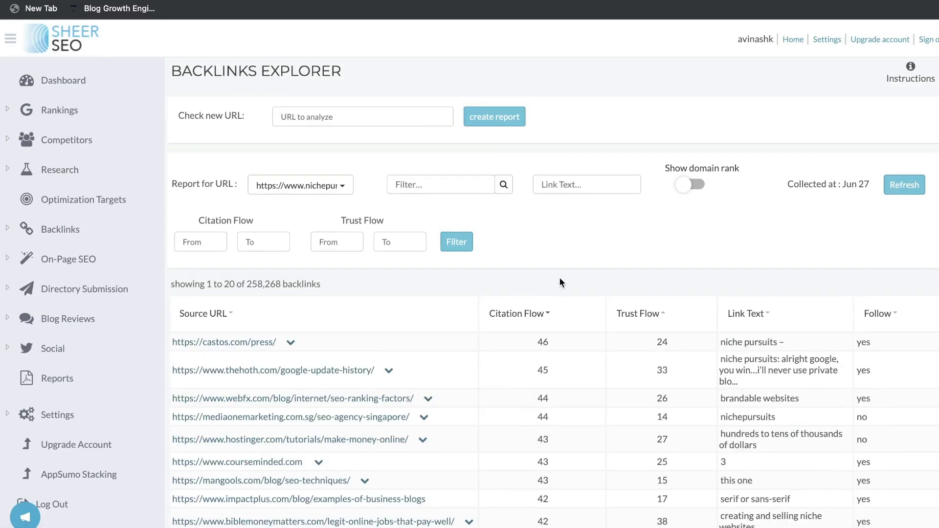
pyautogui.scroll(-2, 559, 282)
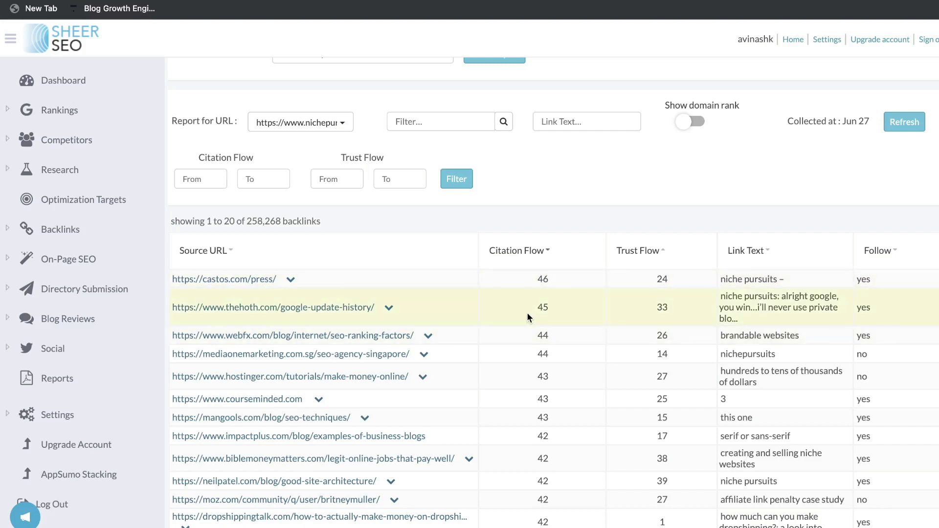
pyautogui.scroll(-1, 528, 317)
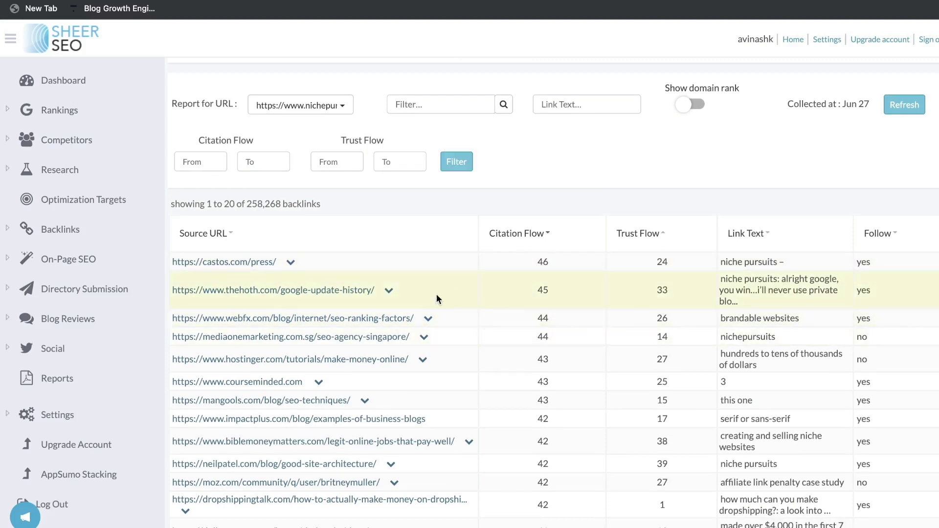
pyautogui.scroll(-1, 443, 318)
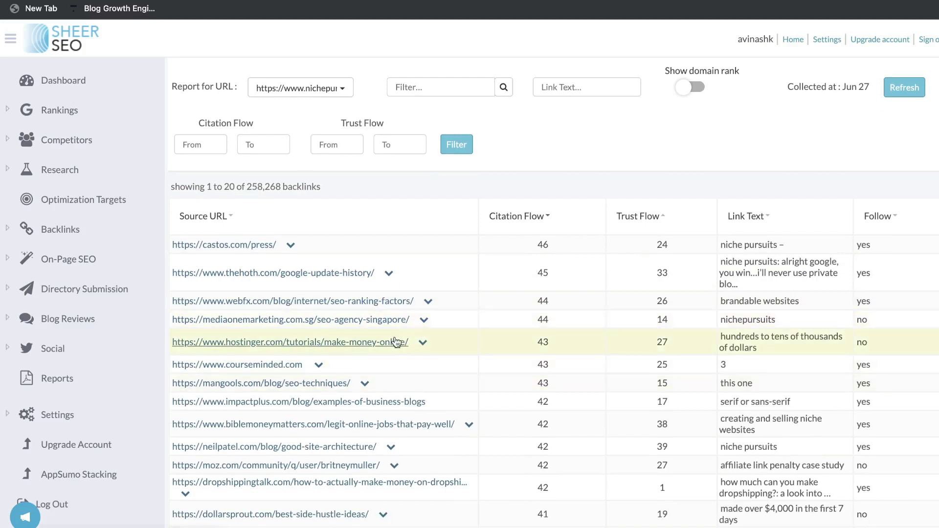
pyautogui.scroll(-1, 386, 292)
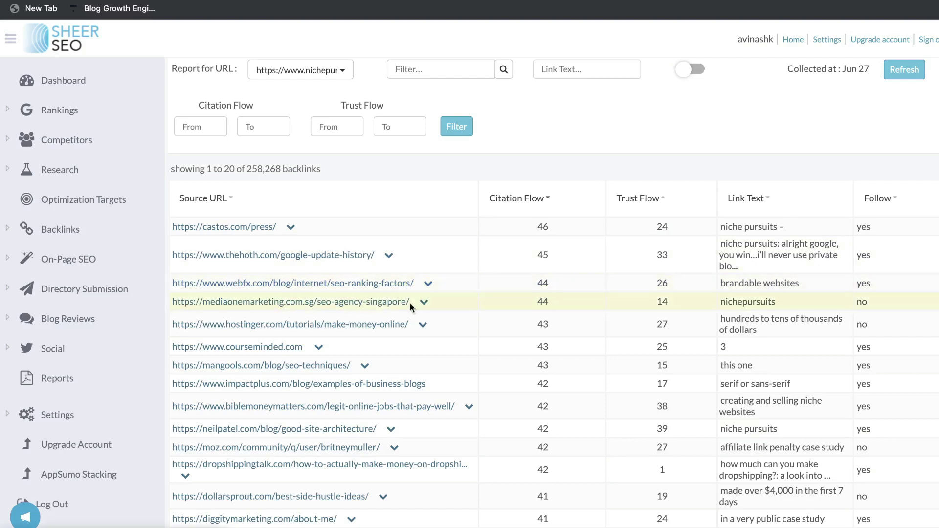
pyautogui.scroll(2, 346, 268)
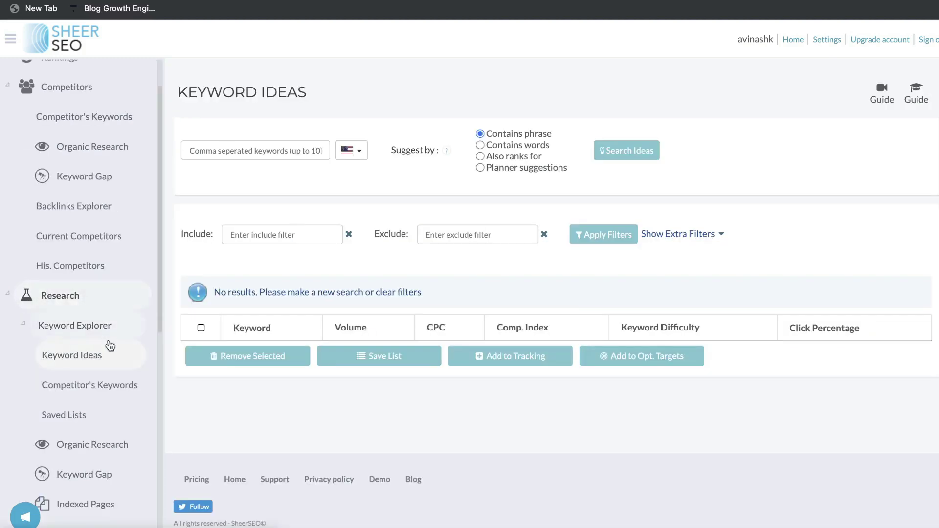
# Review the 885 keyword ideas for copywriting, led by copywriting at 33,100 monthly volume.
pyautogui.scroll(-2, 110, 345)
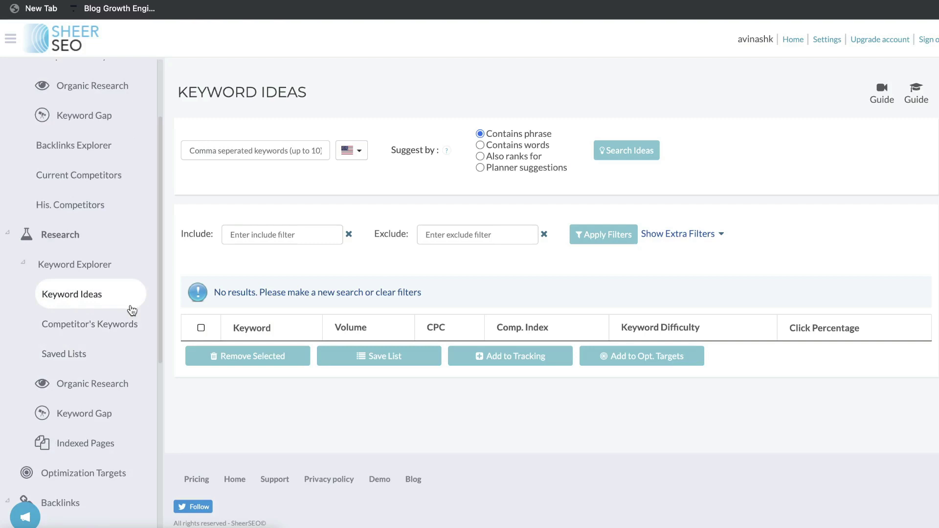
pyautogui.scroll(5, 125, 201)
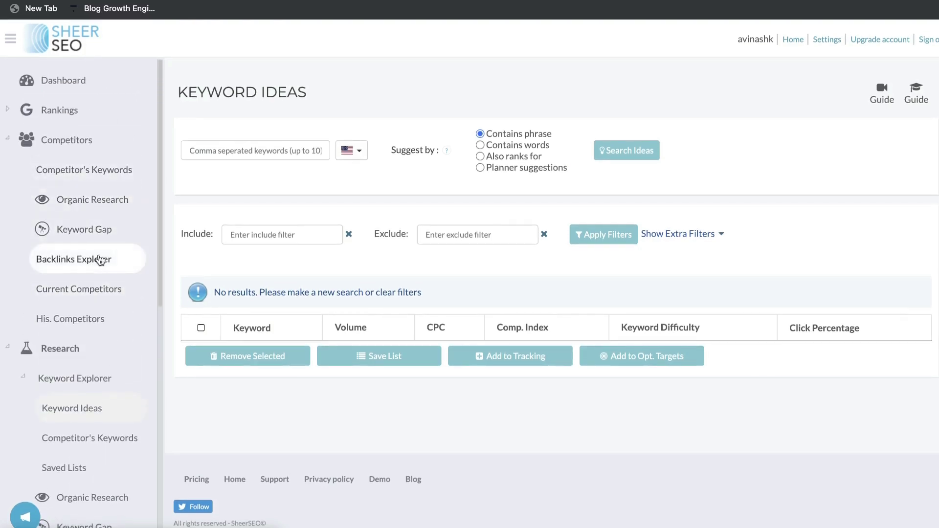
pyautogui.scroll(-7, 105, 288)
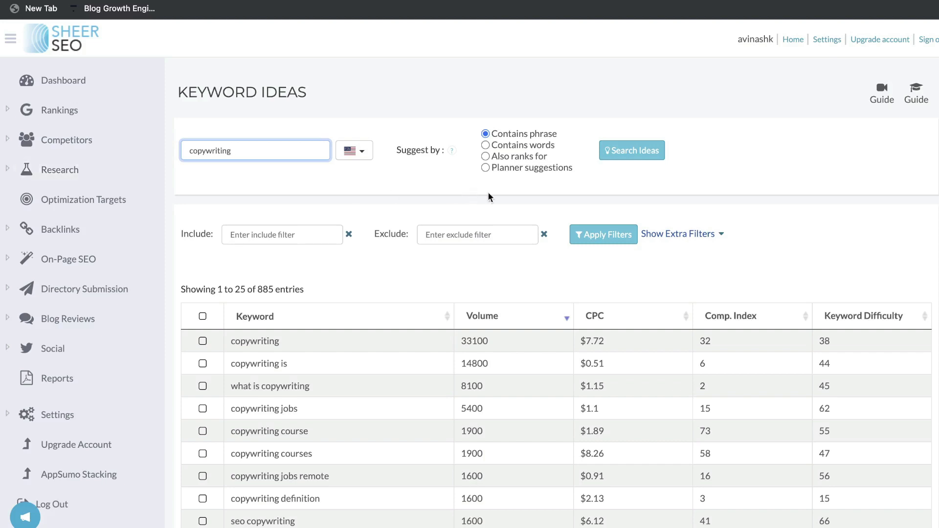
pyautogui.scroll(-3, 535, 269)
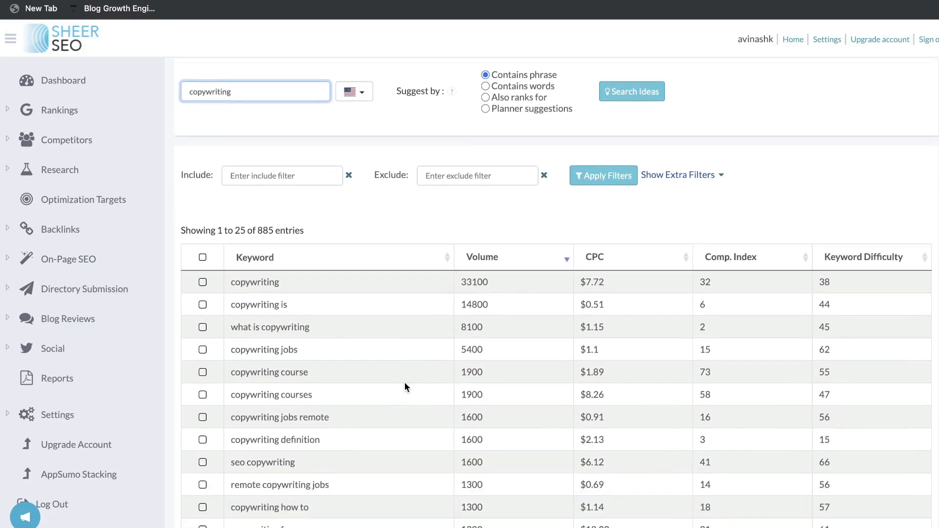
pyautogui.doubleClick(241, 92)
pyautogui.scroll(-1, 370, 245)
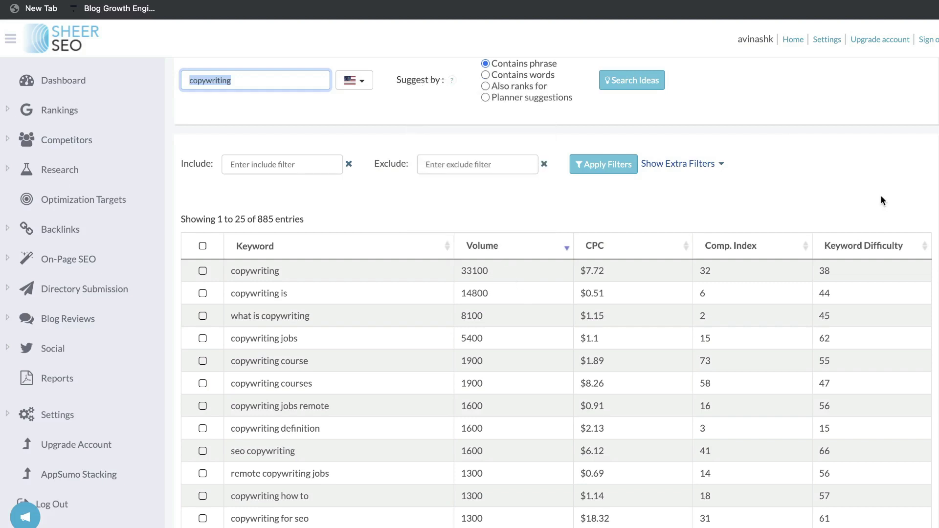
pyautogui.moveTo(868, 246)
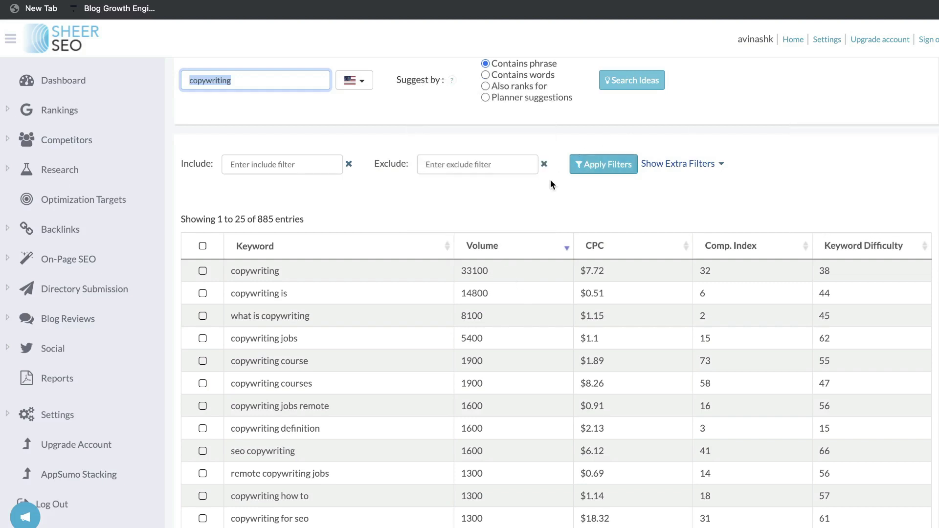
pyautogui.moveTo(481, 254)
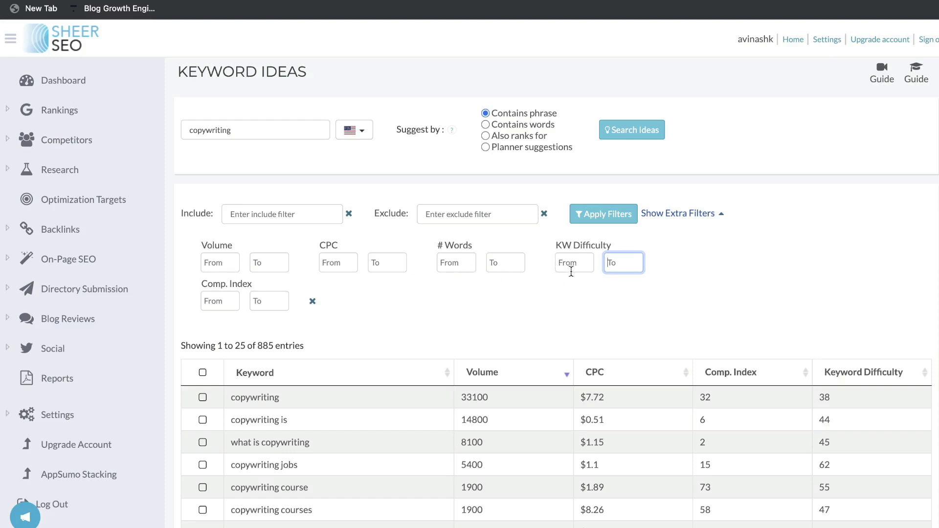
# Go to Optimization Targets, which has no targets and five suggested keywords ranked in Canada.
pyautogui.scroll(-1, 571, 272)
pyautogui.scroll(-1, 572, 277)
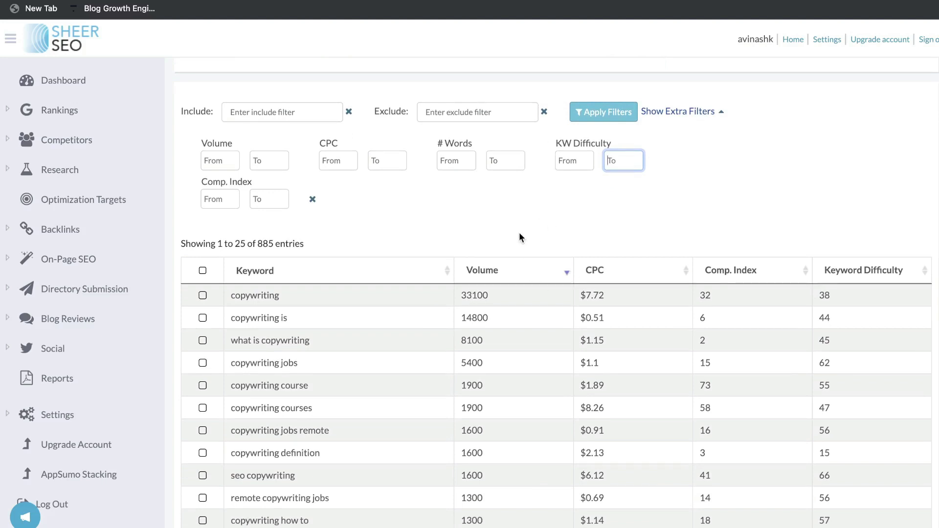
pyautogui.click(83, 199)
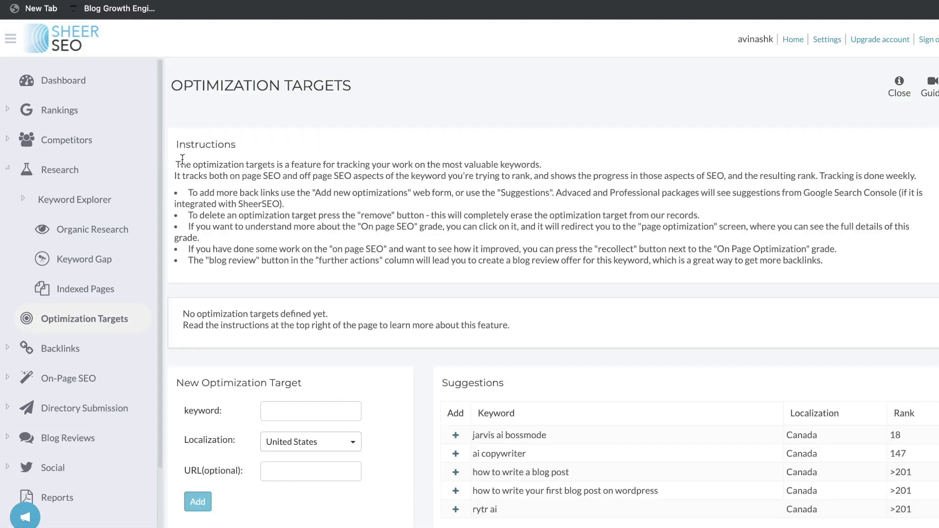
pyautogui.moveTo(175, 165); pyautogui.dragTo(461, 189)
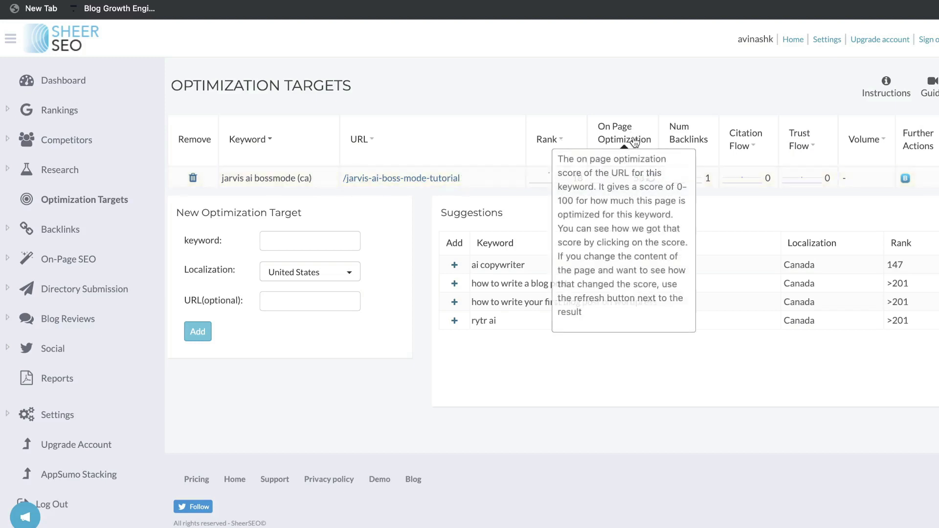
pyautogui.moveTo(697, 142)
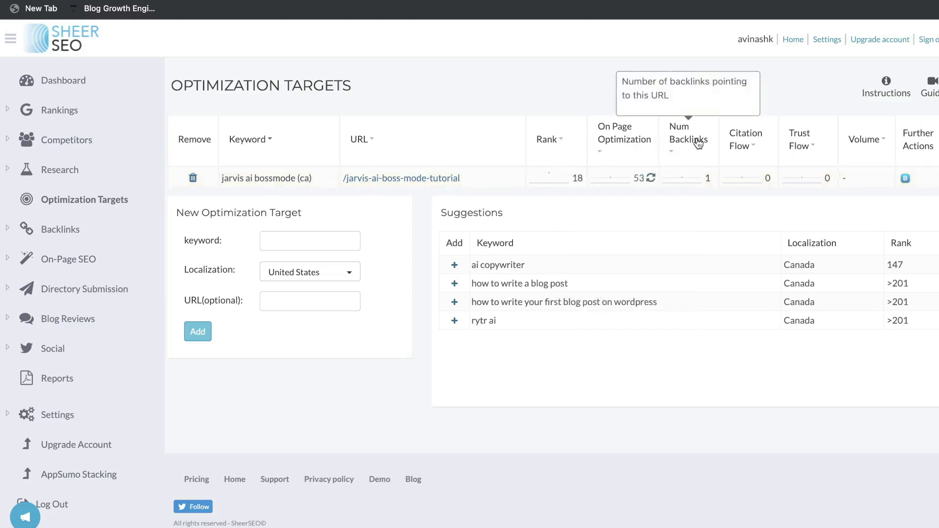
pyautogui.moveTo(796, 149)
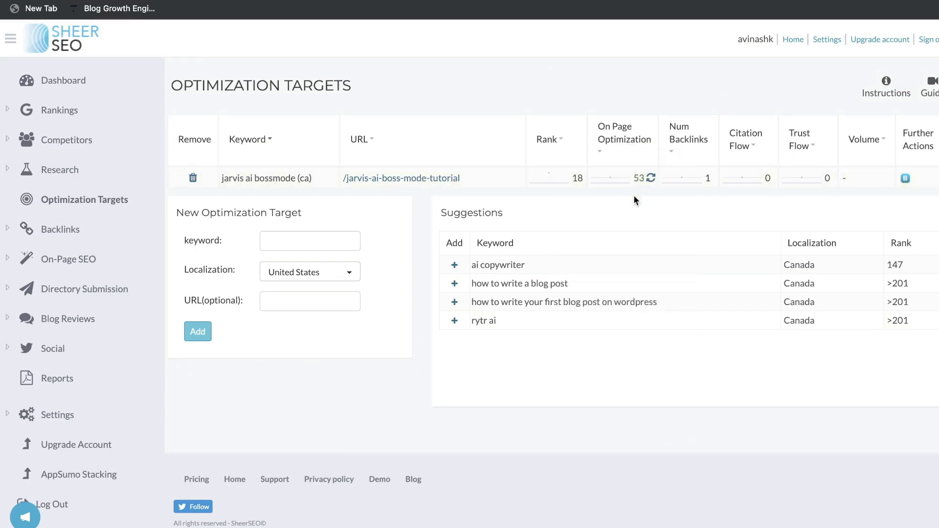
# Open the score-53 page optimization report for jarvis ai bossmode and review its 7 issues.
pyautogui.click(639, 178)
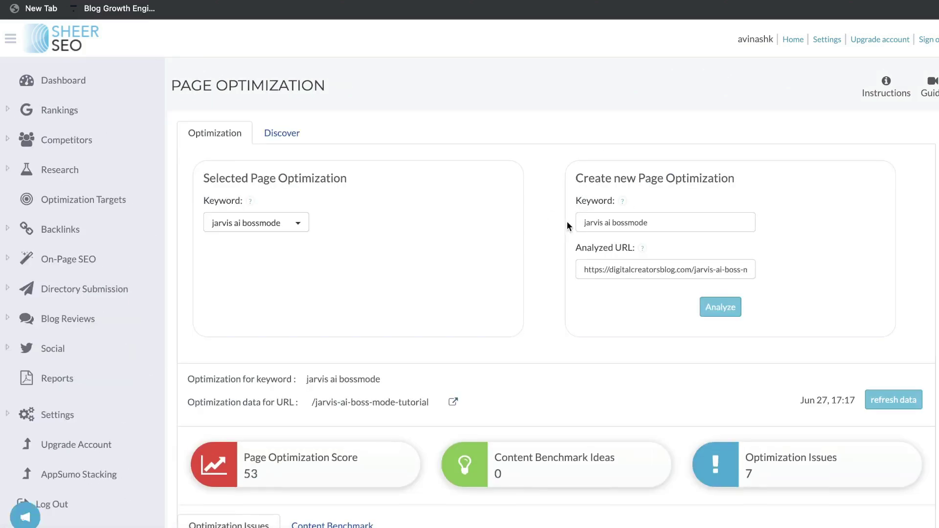
pyautogui.scroll(-1, 566, 221)
pyautogui.scroll(1, 470, 318)
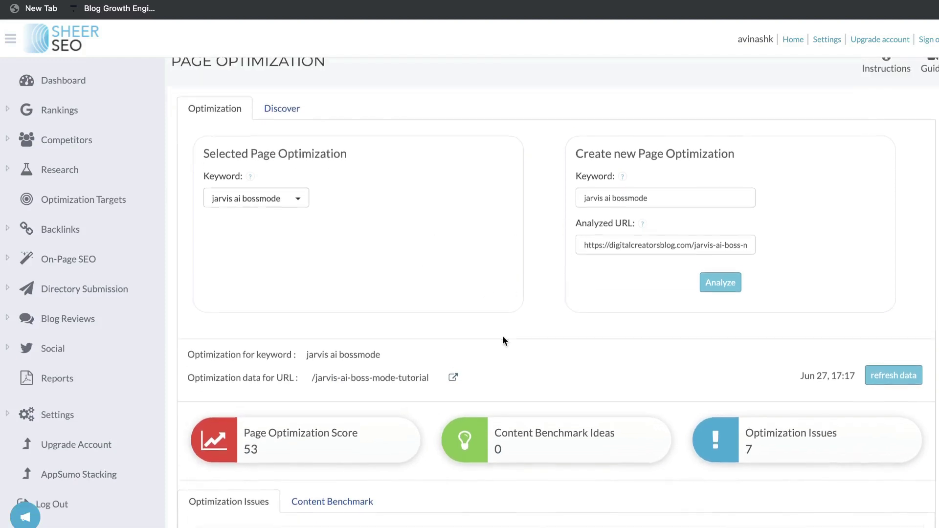
pyautogui.scroll(-4, 503, 336)
pyautogui.scroll(-2, 503, 335)
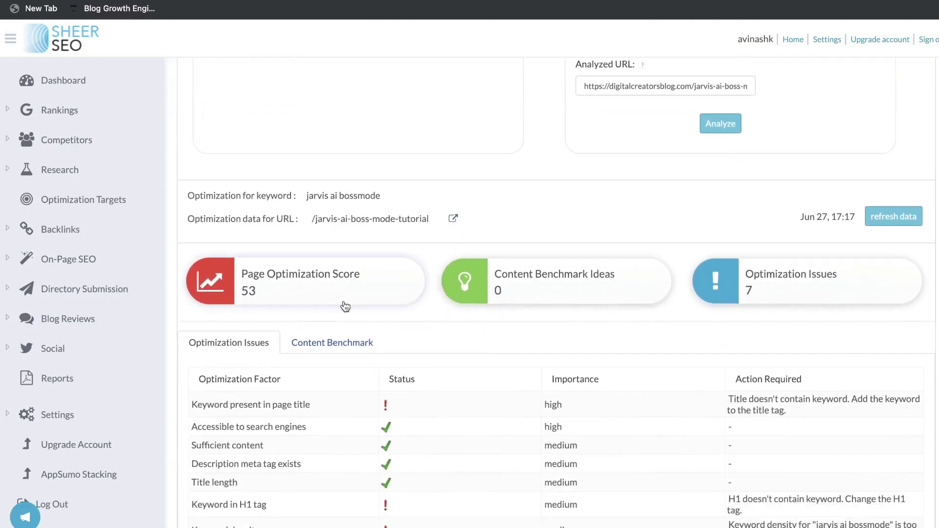
pyautogui.scroll(-1, 420, 303)
pyautogui.scroll(-5, 501, 282)
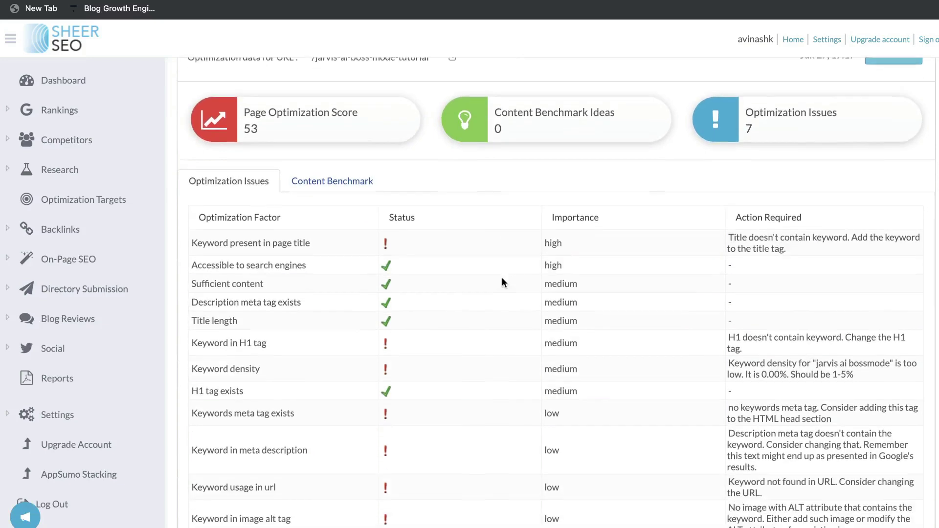
pyautogui.scroll(5, 507, 342)
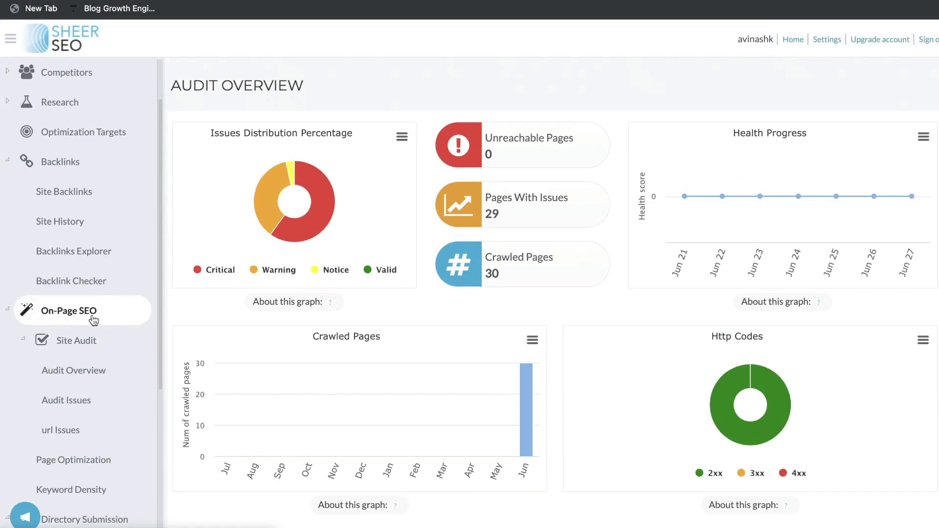
# Collapse and re-expand the Site Audit sub-pages in the sidebar.
pyautogui.scroll(-1, 93, 319)
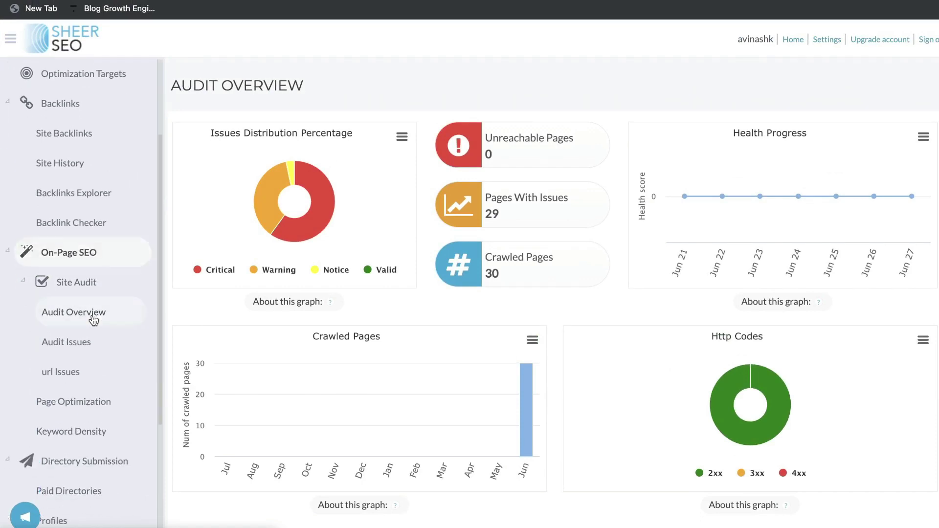
pyautogui.click(84, 284)
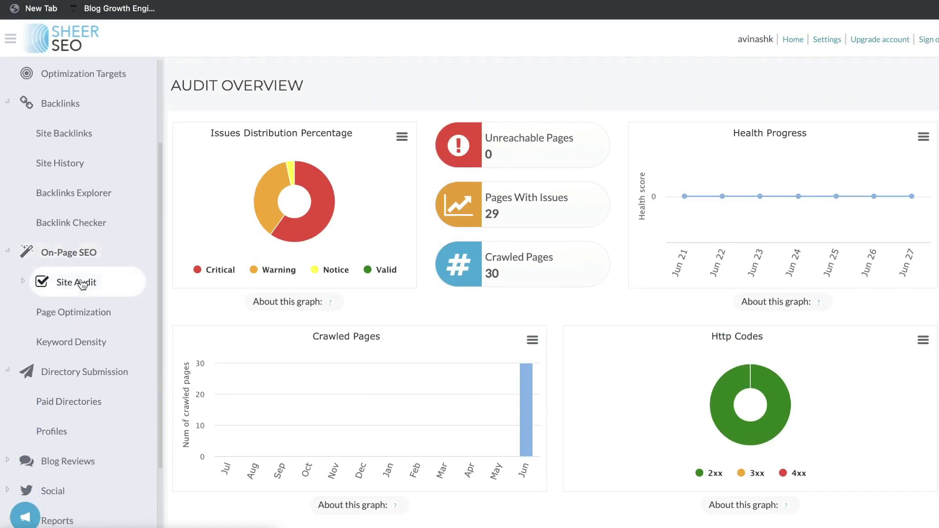
pyautogui.click(82, 284)
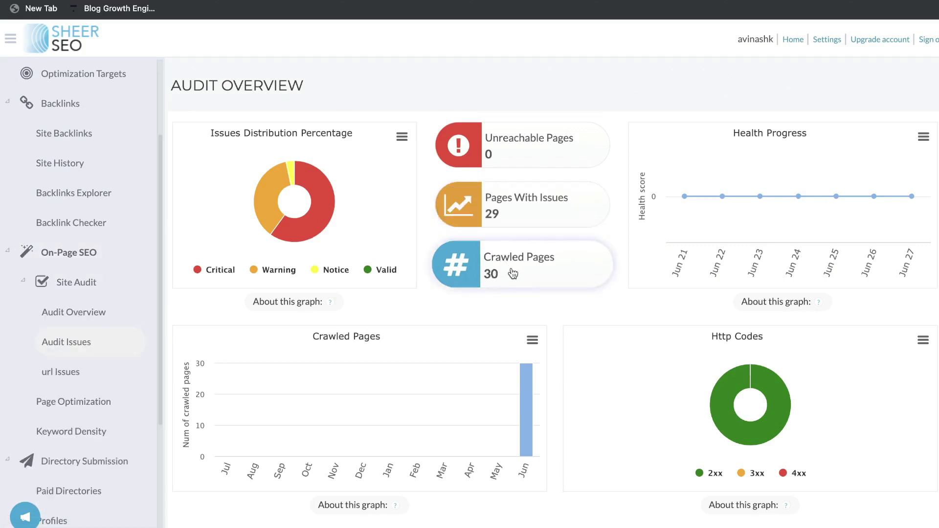
# Open Pages With Issues, expanding and collapsing the first Slow load time row's details.
pyautogui.click(532, 201)
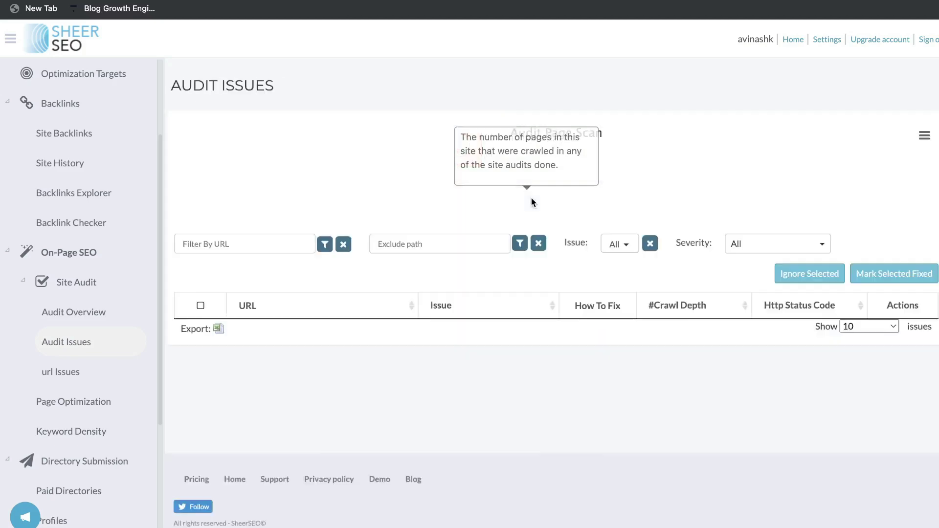
pyautogui.scroll(-2, 532, 207)
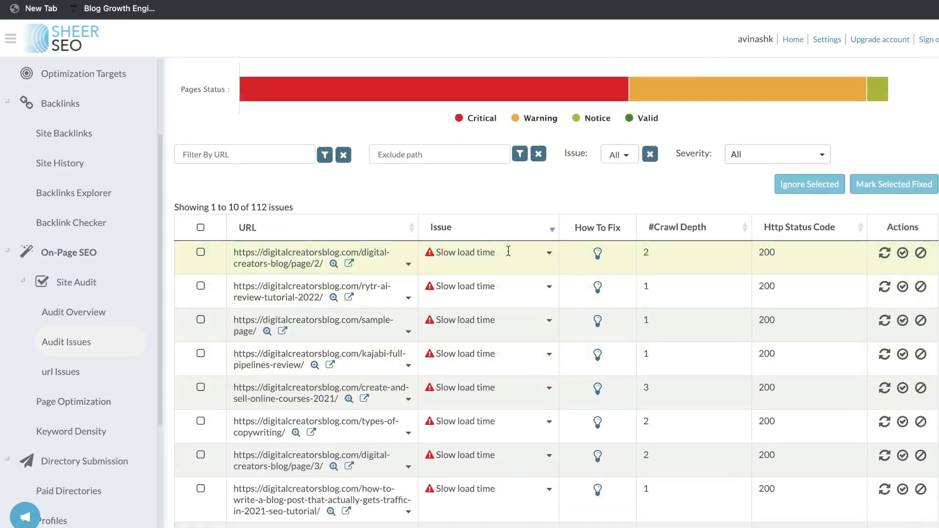
pyautogui.click(545, 251)
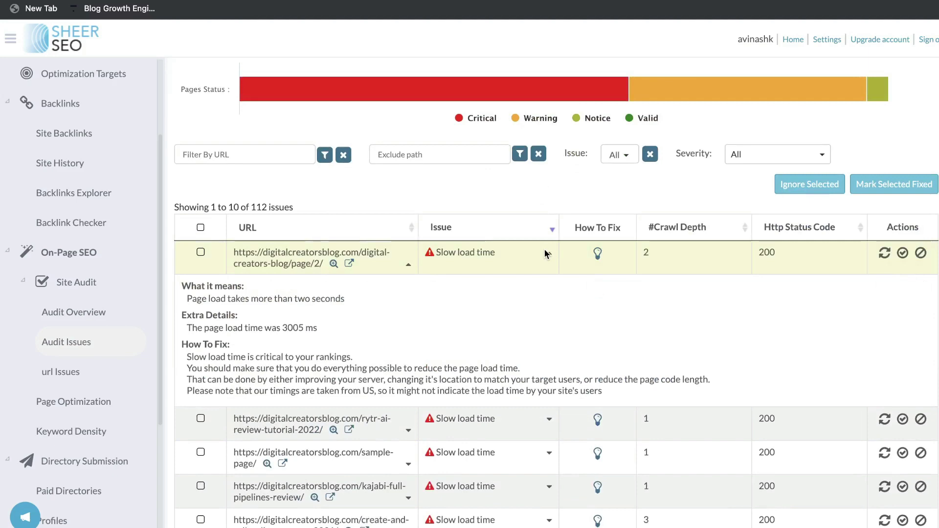
pyautogui.click(544, 249)
pyautogui.scroll(2, 504, 211)
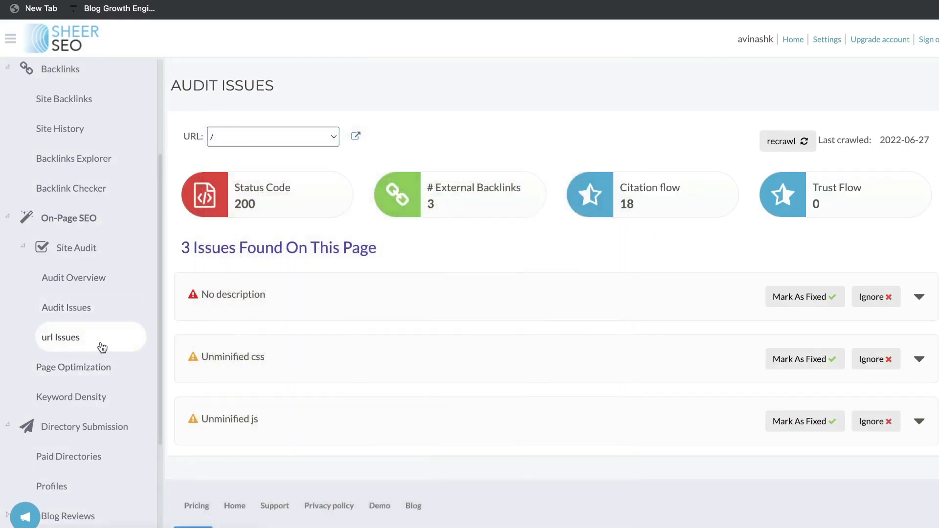
# Check issues for /create-and-sell-online-courses-2021/, then open the blog's Keyword Density charts.
pyautogui.click(247, 135)
pyautogui.scroll(-2, 301, 233)
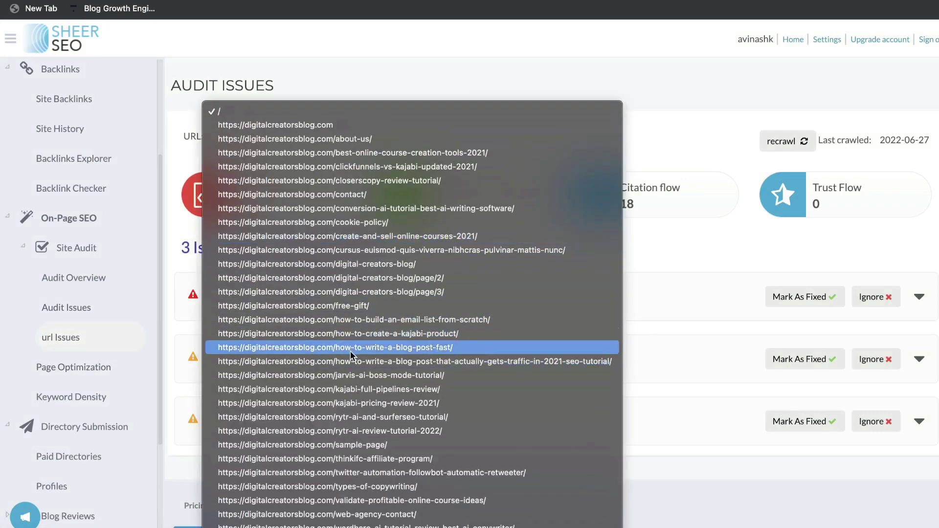
pyautogui.click(371, 237)
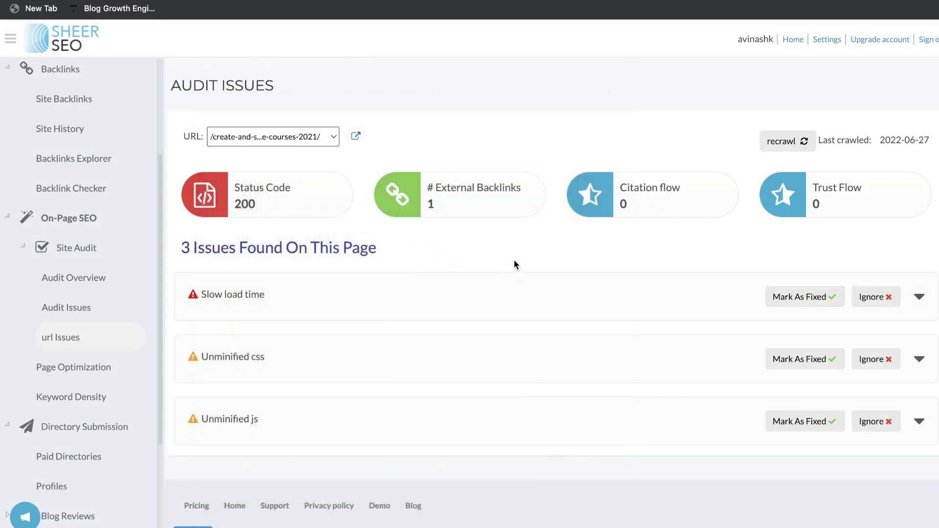
pyautogui.click(320, 141)
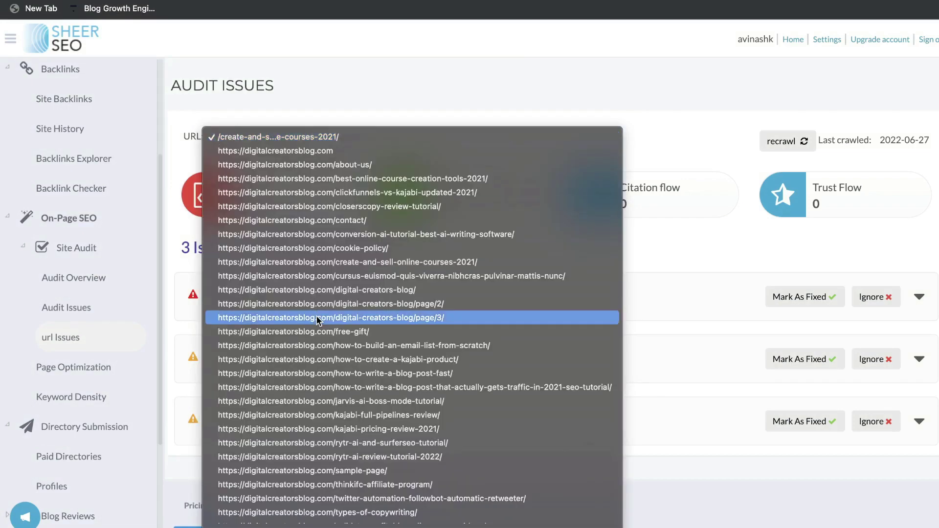
pyautogui.click(79, 316)
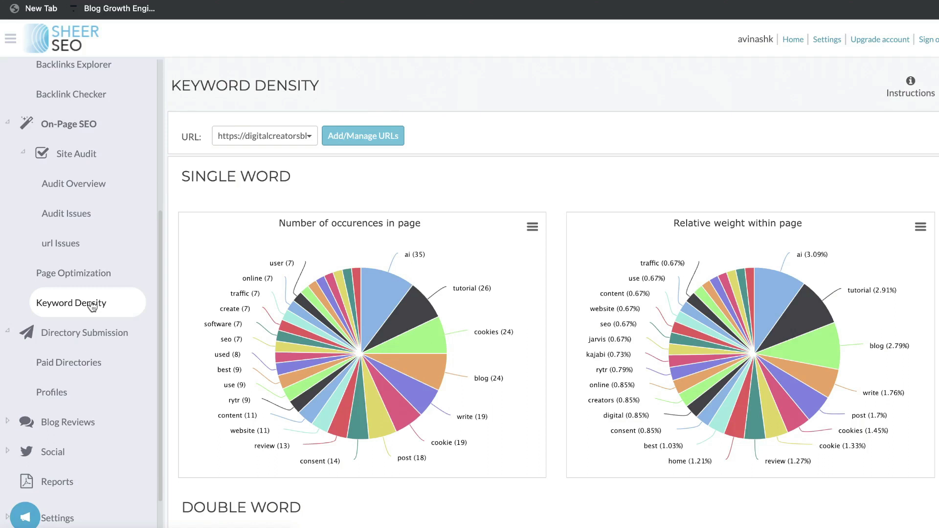
# Scroll to the Triple Word charts and open the Paid Directory Selection list.
pyautogui.scroll(-15, 385, 179)
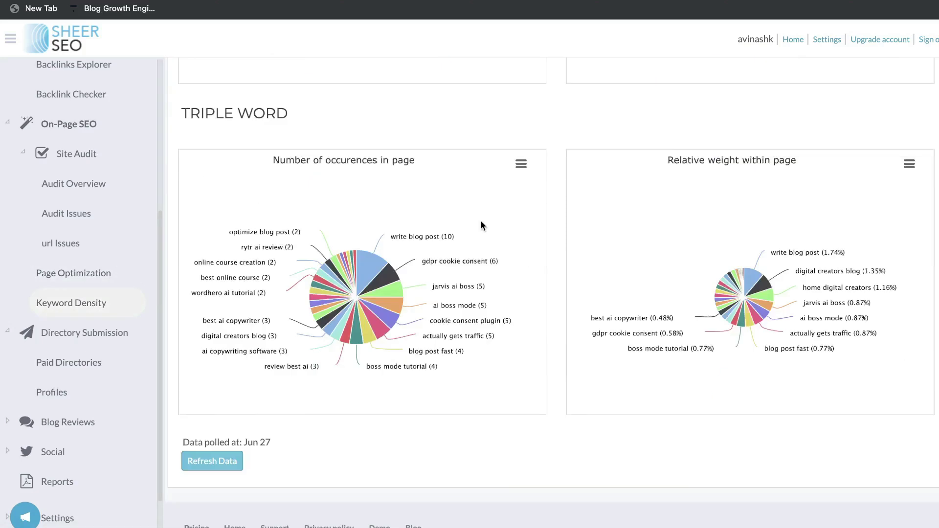
pyautogui.click(96, 345)
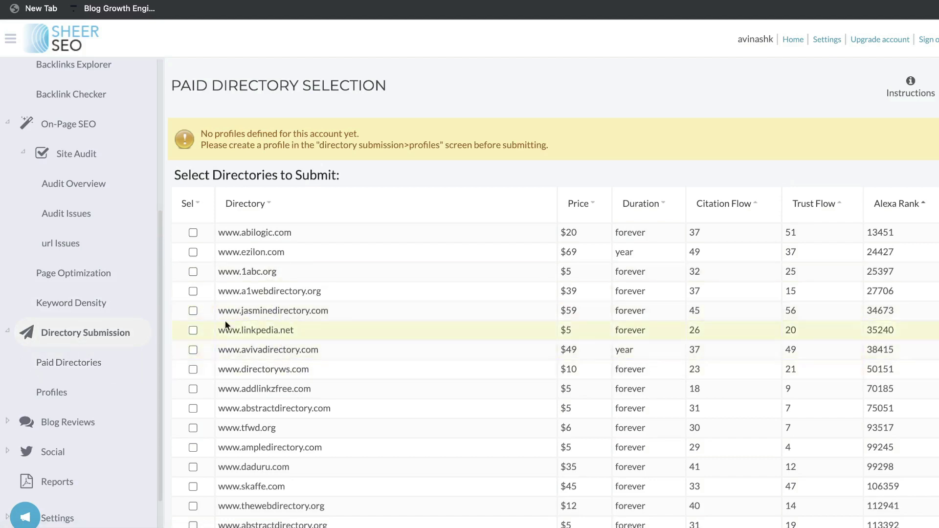
# Open the Reports page, which has no reports defined yet.
pyautogui.click(56, 413)
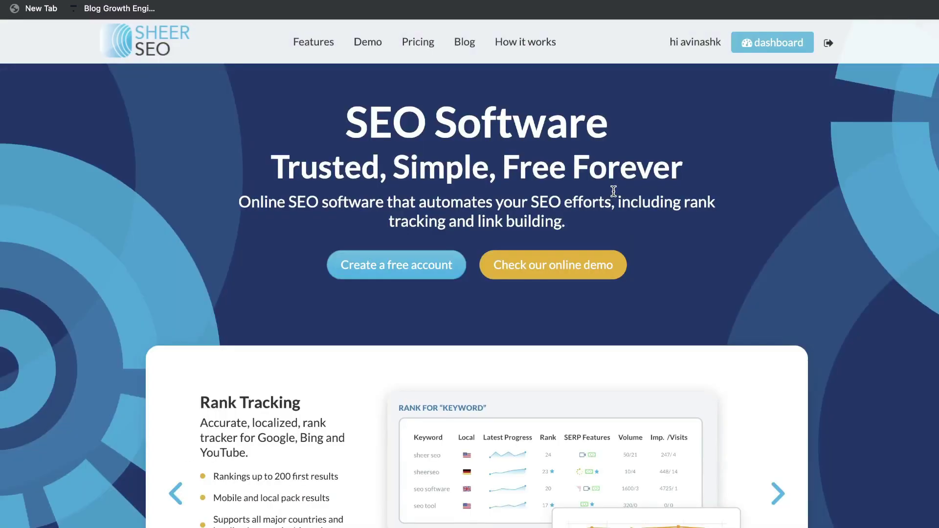
# Scroll the public homepage down to the Check Your Website section and software features list.
pyautogui.scroll(-15, 614, 190)
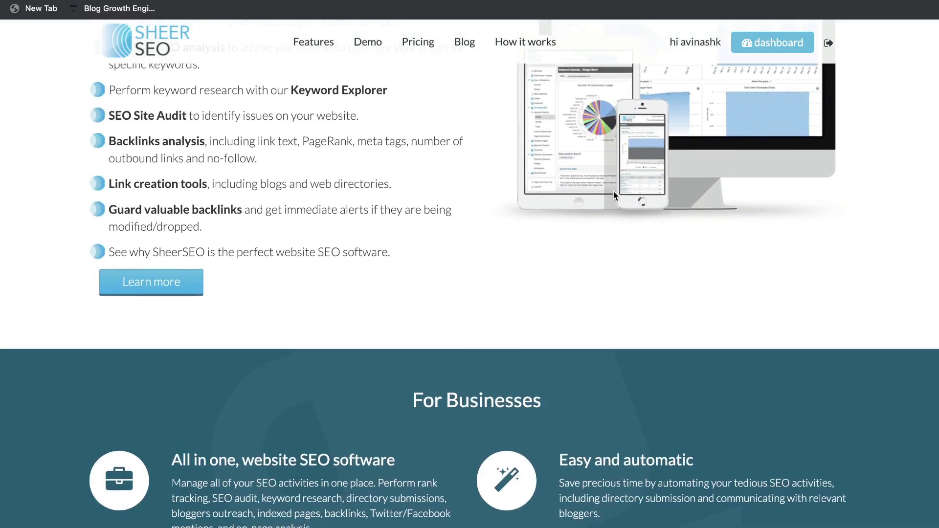
pyautogui.scroll(2, 613, 193)
pyautogui.scroll(2, 613, 189)
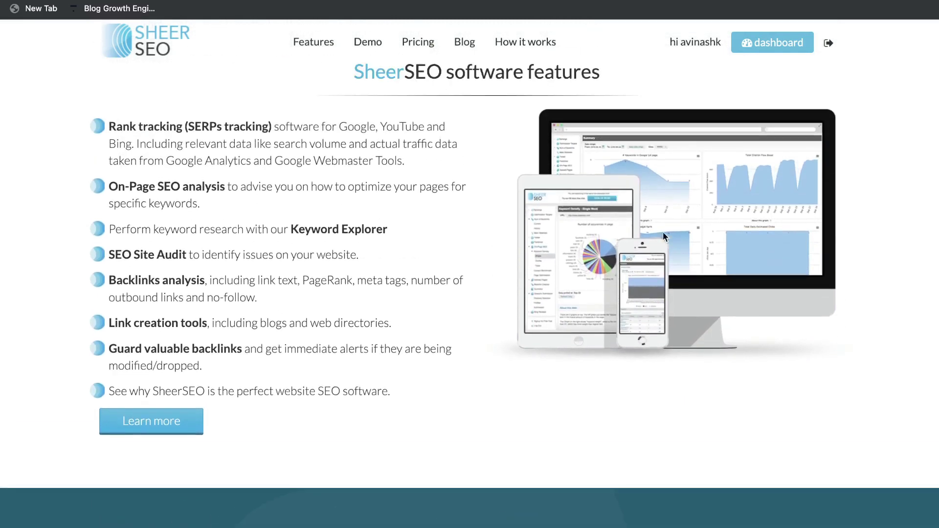
pyautogui.scroll(-5, 535, 400)
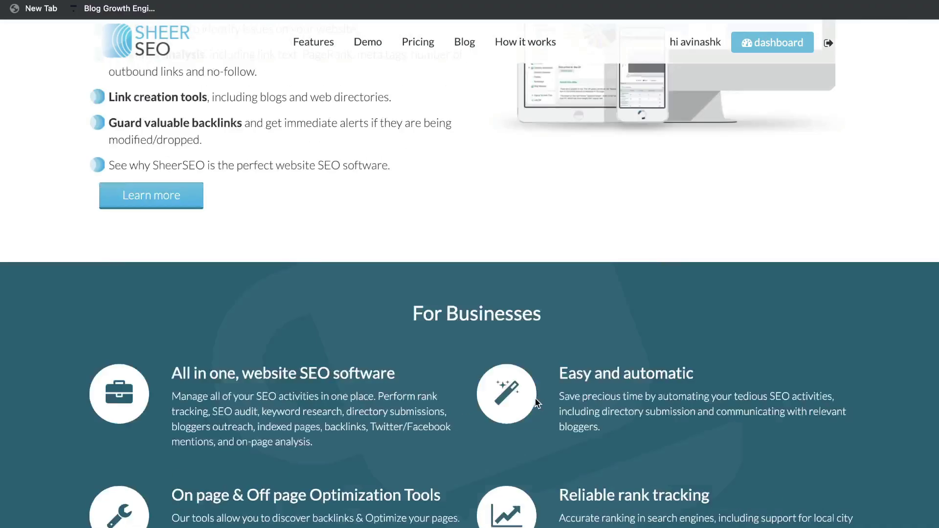
pyautogui.scroll(20, 535, 400)
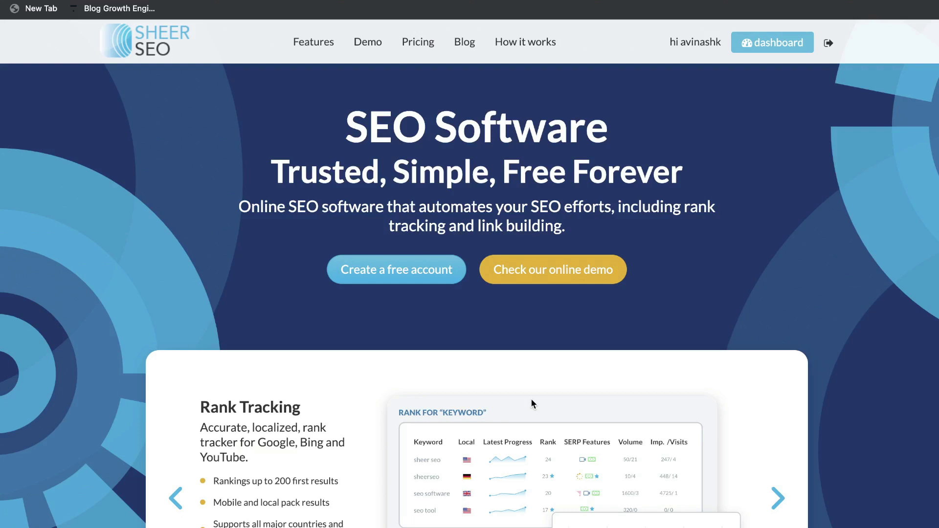
pyautogui.scroll(-1, 533, 404)
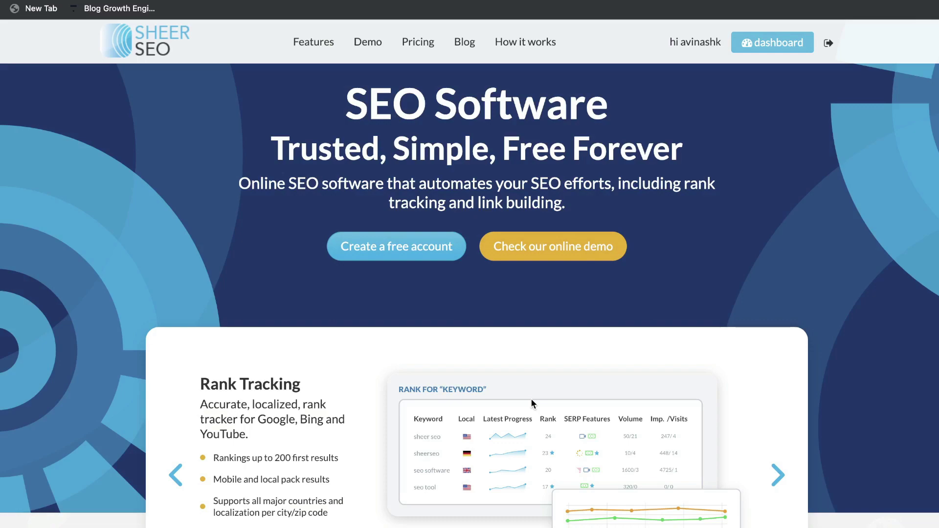
pyautogui.scroll(-15, 533, 404)
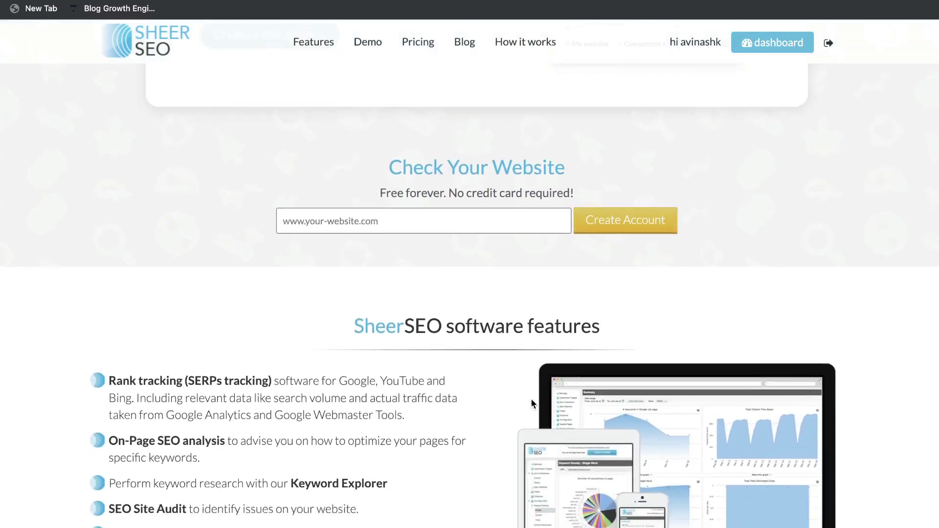